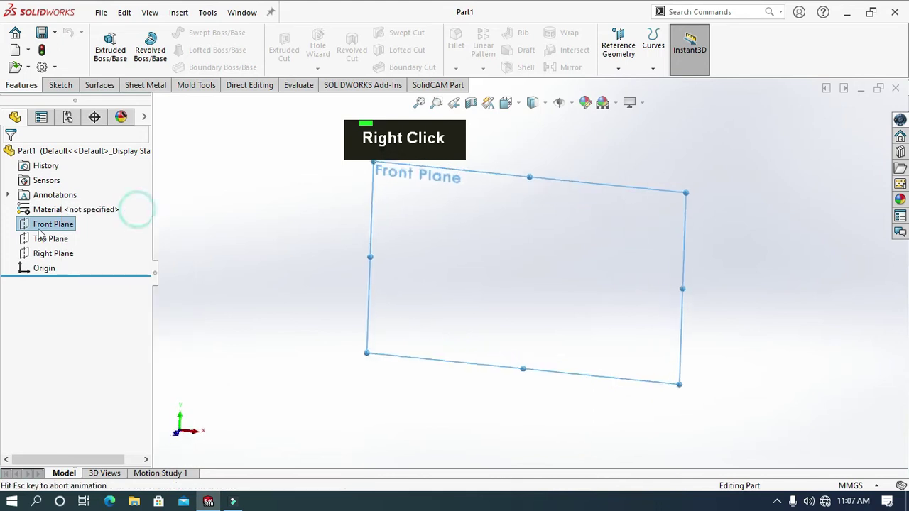
- Sketch a center rectangle about 349 by 131 mm on the Front Plane, centred on the origin
click(49, 209)
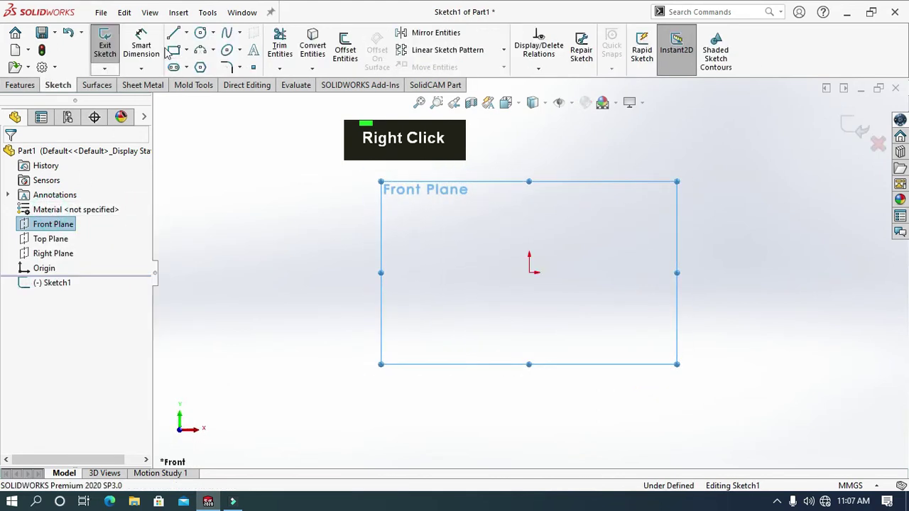
click(186, 49)
click(193, 82)
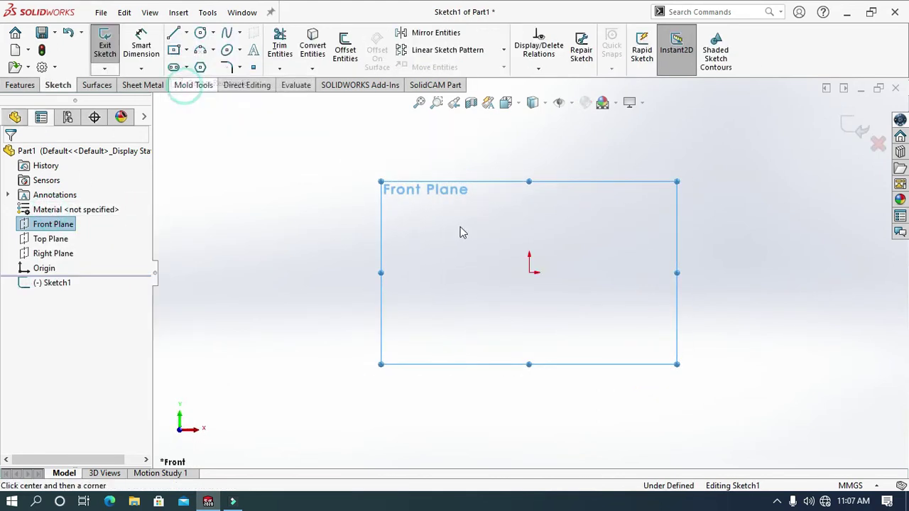
click(529, 272)
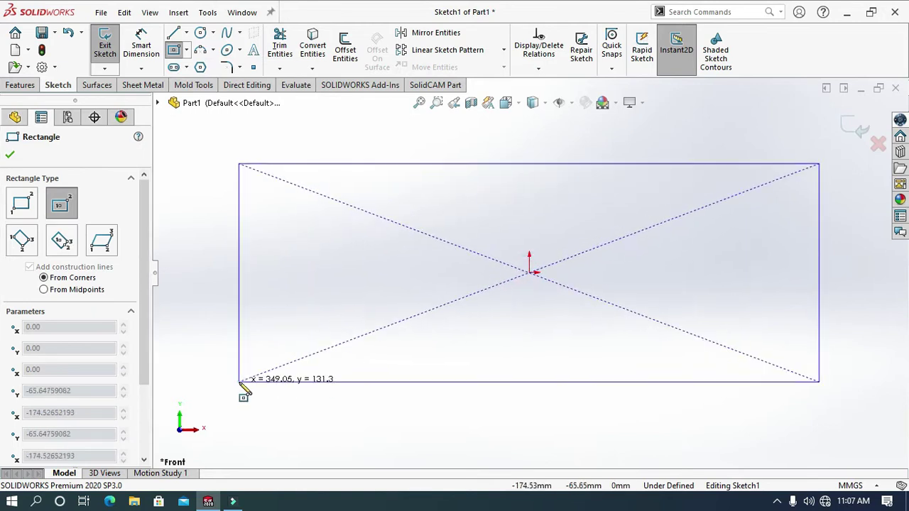
click(240, 384)
- Dimension the rectangle's upper horizontal edge to 100 mm
click(141, 46)
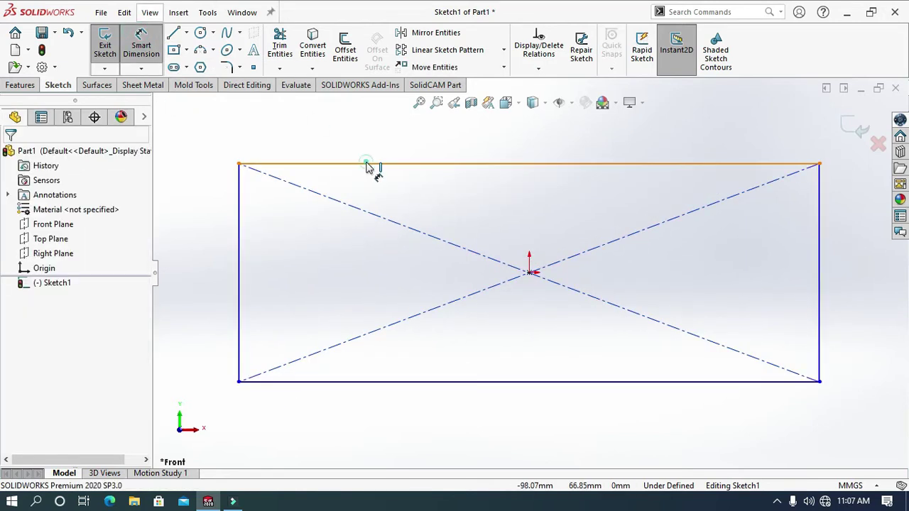
click(366, 164)
click(370, 150)
text(10)
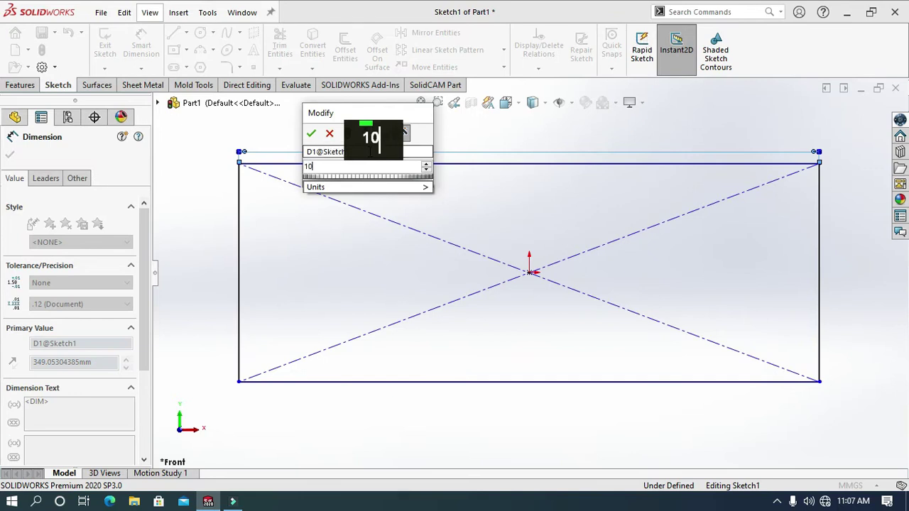
text(0)
key(Return)
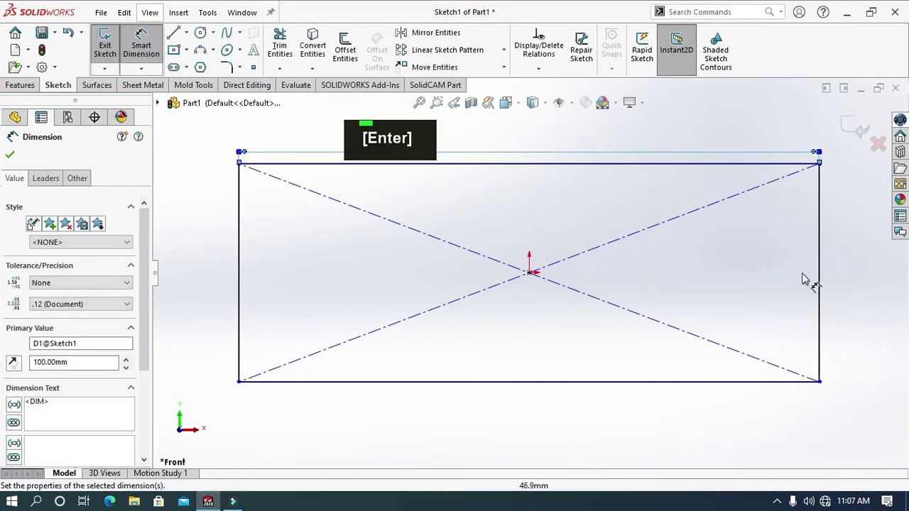
- Dimension the rectangle's vertical edge to 80 mm
click(819, 284)
click(859, 299)
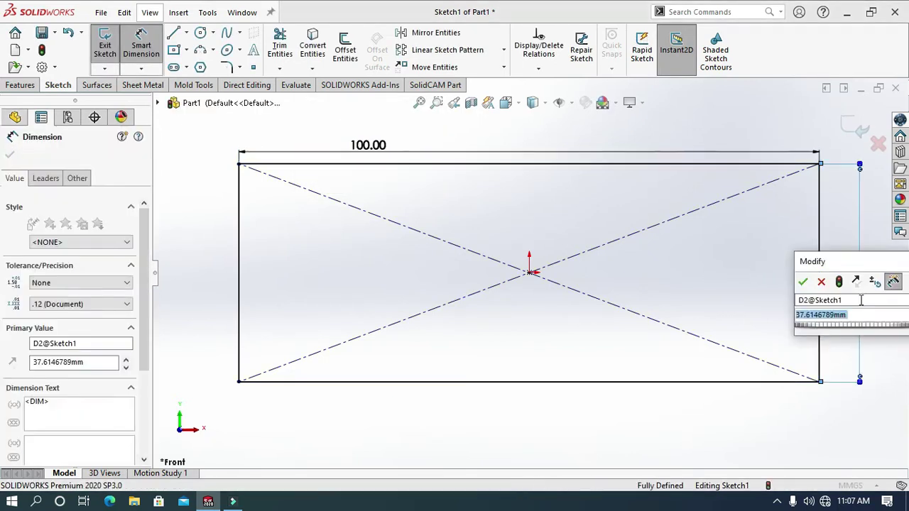
text(800)
key(BackSpace)
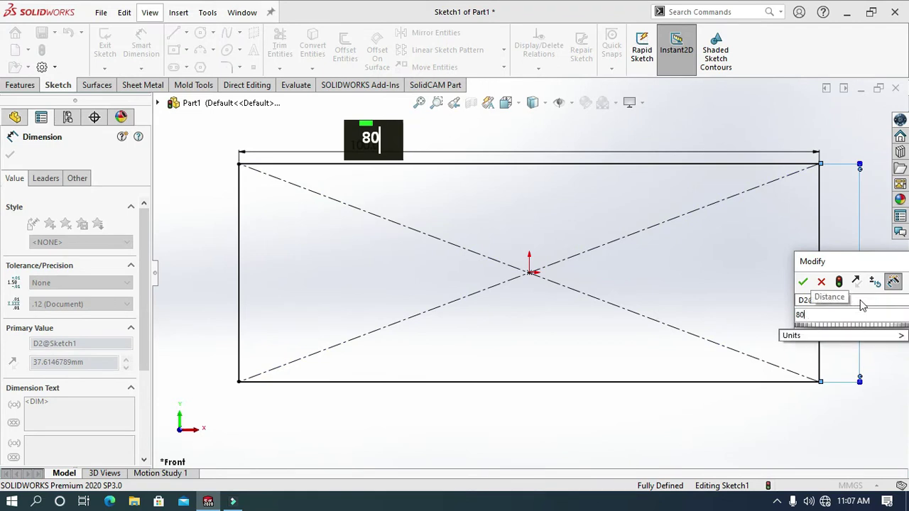
key(Return)
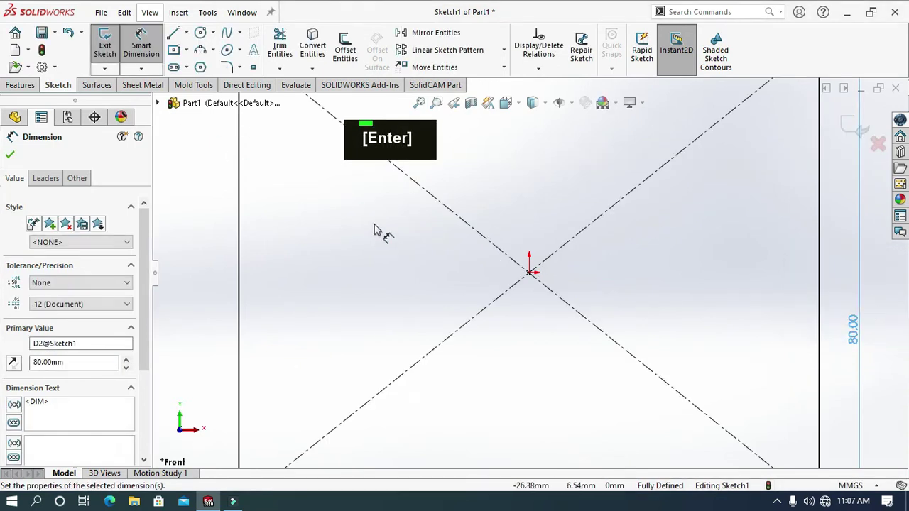
scroll(319, 149, down, 3)
scroll(320, 152, up, 5)
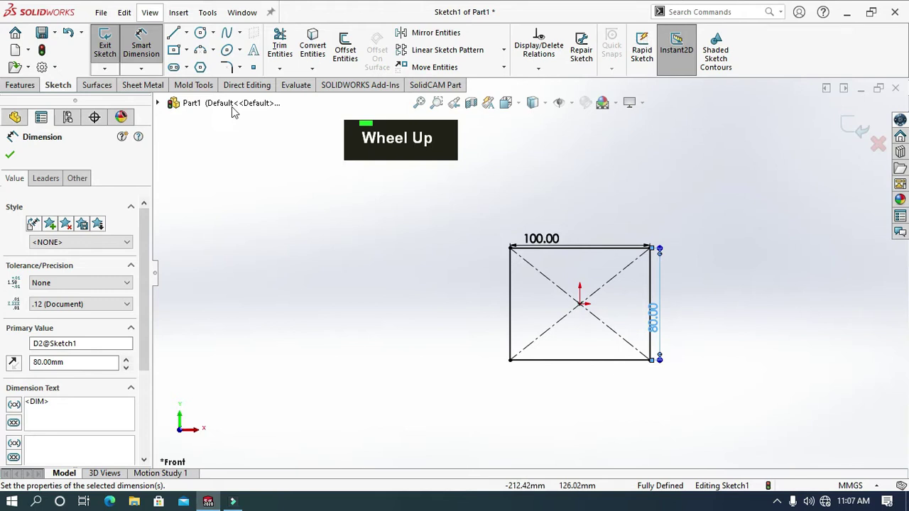
- Extrude the rectangle as a blind boss 50 mm deep in the reversed direction
click(20, 85)
click(110, 47)
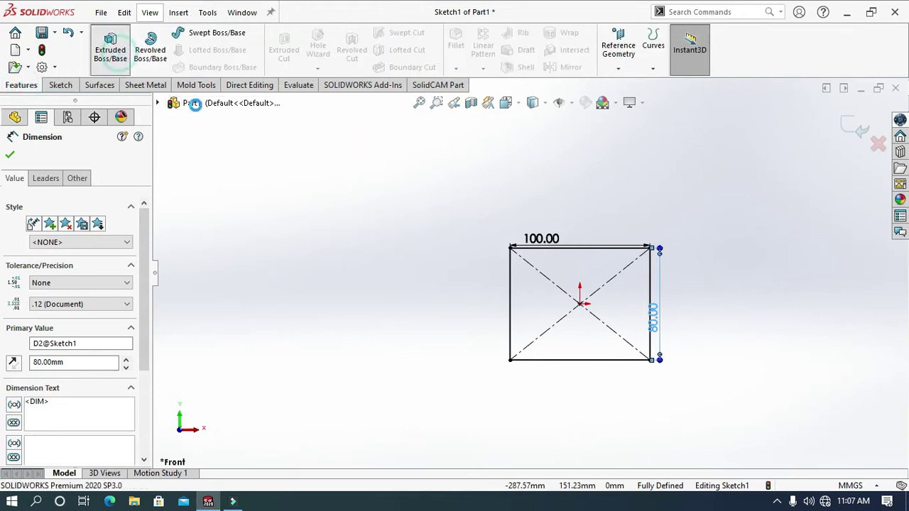
middle_drag(355, 349, 201, 263)
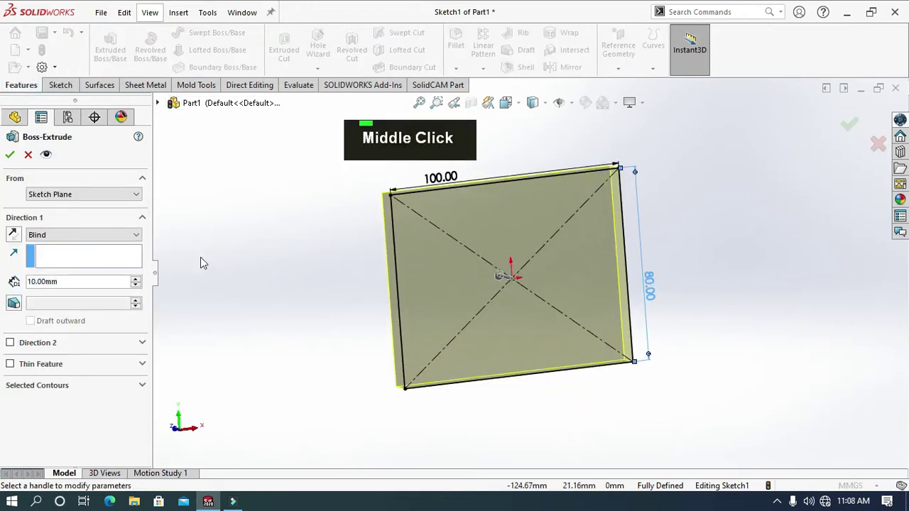
click(12, 233)
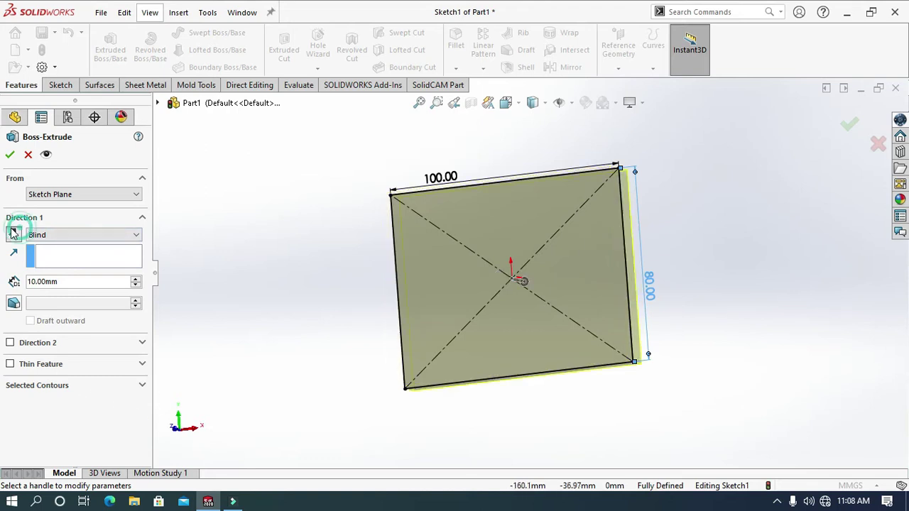
double_click(64, 281)
text(50)
middle_click(294, 239)
middle_drag(290, 239, 317, 163)
click(10, 156)
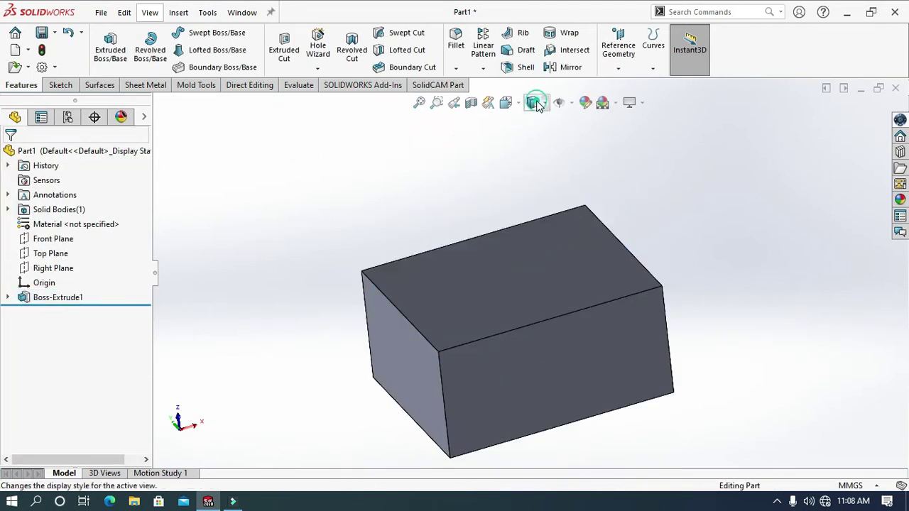
- On the block's upper 100 by 80 mm face, sketch a center rectangle about 168 by 56 mm centred on a short edge's midpoint
click(506, 102)
click(400, 239)
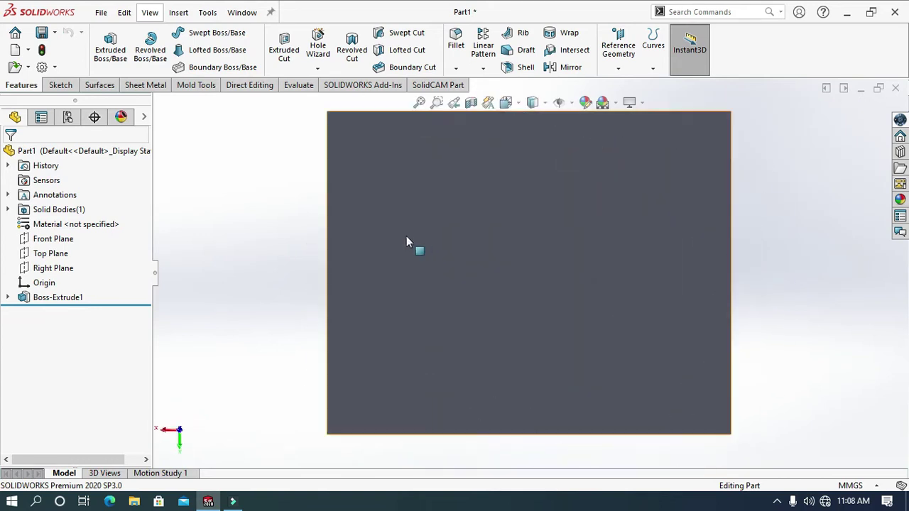
right_click(418, 151)
click(452, 183)
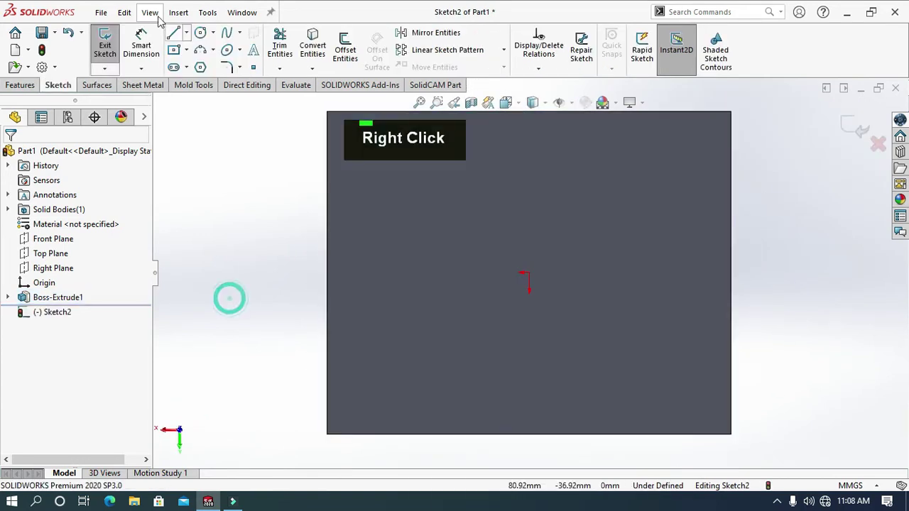
click(174, 51)
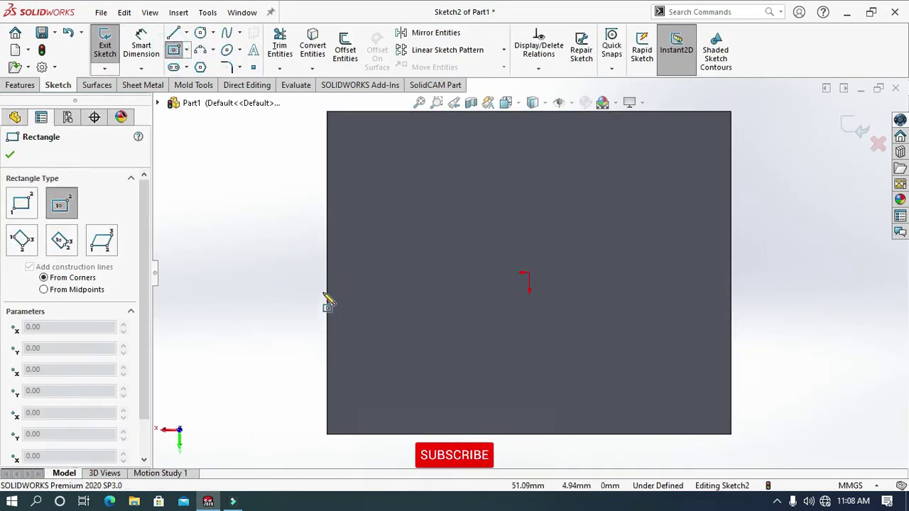
click(327, 272)
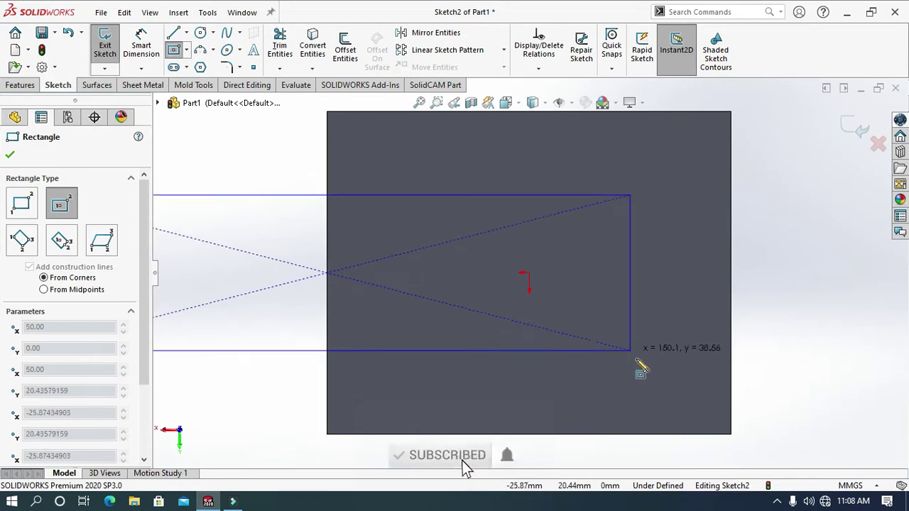
click(665, 385)
- Dimension the new rectangle's short side inside the face to 60 mm
click(141, 46)
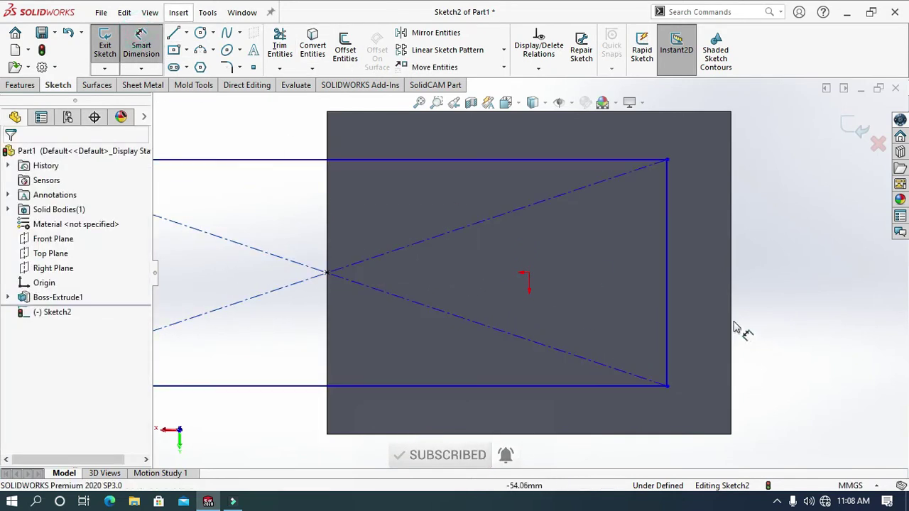
click(669, 310)
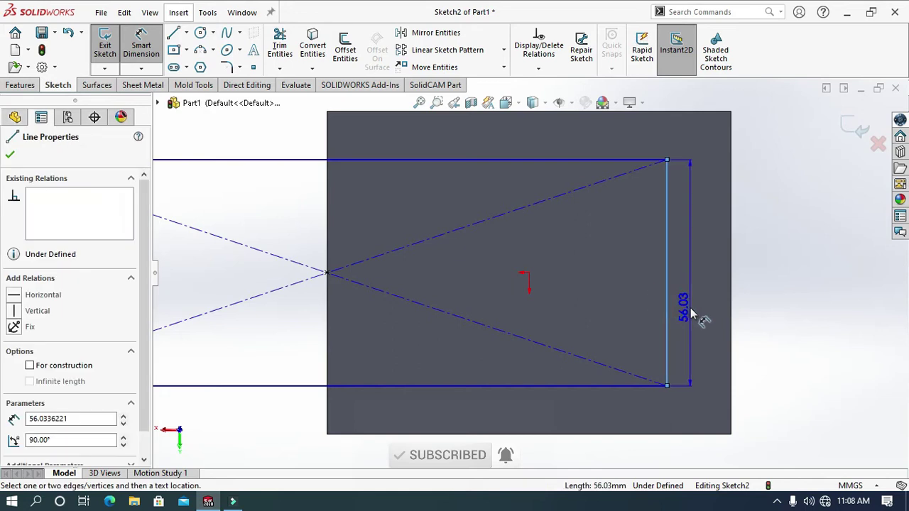
click(689, 309)
text(60)
key(Return)
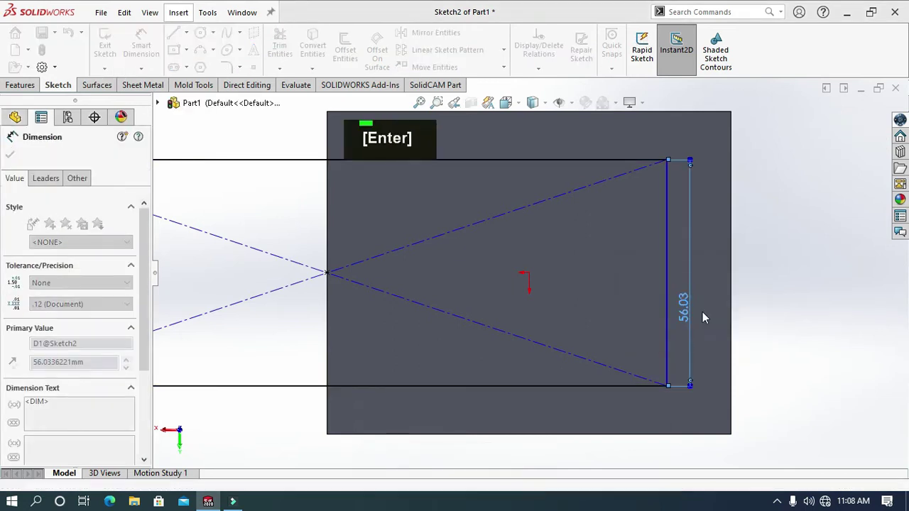
- Set the distance from the block's short edge to the rectangle's inner short side to 90 mm
click(326, 319)
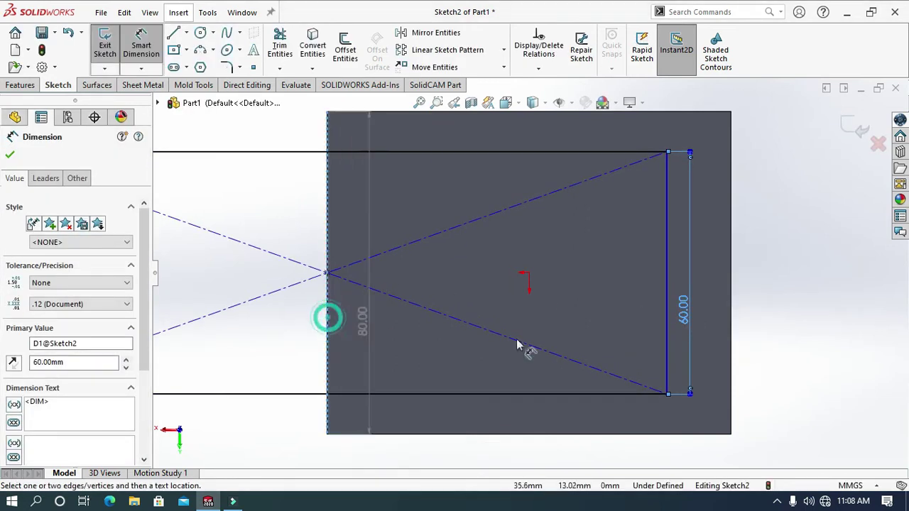
click(668, 335)
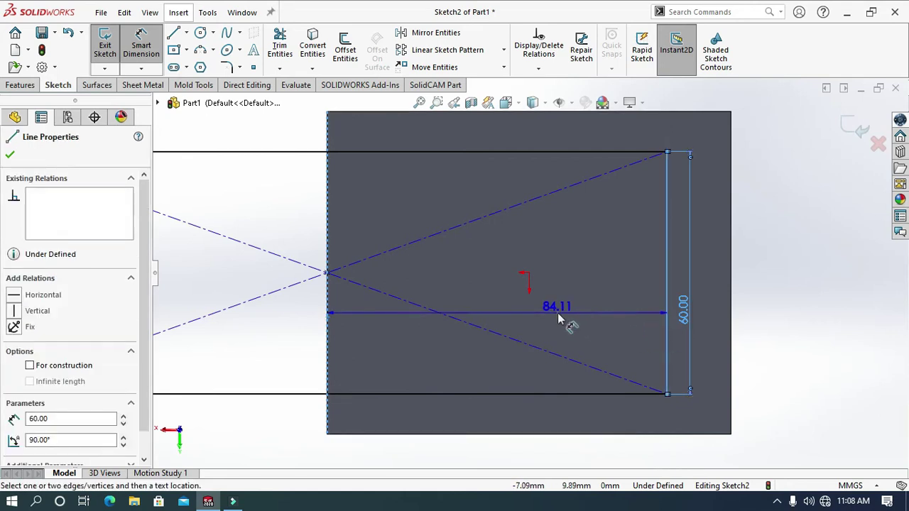
click(568, 324)
text(90)
key(Return)
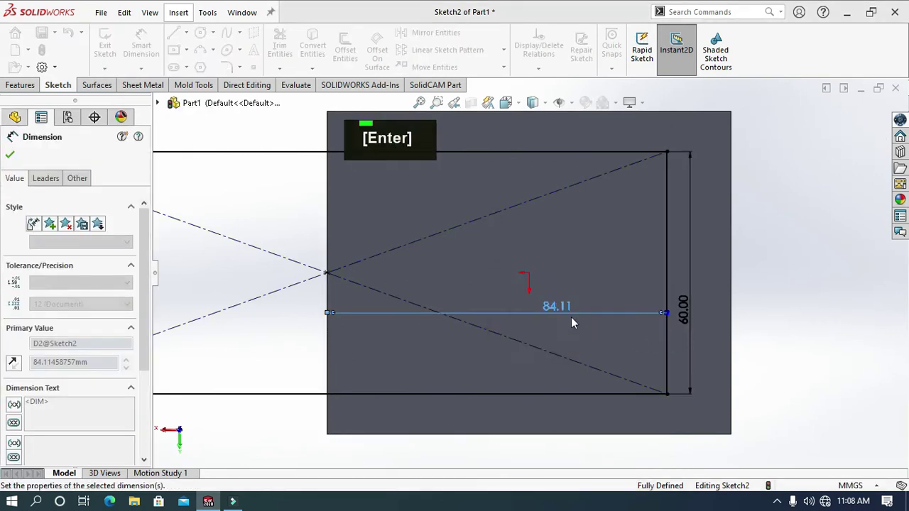
- Start an extruded cut of the rectangle sketch into the block with a blind depth of 40 mm
scroll(771, 320, down, 1)
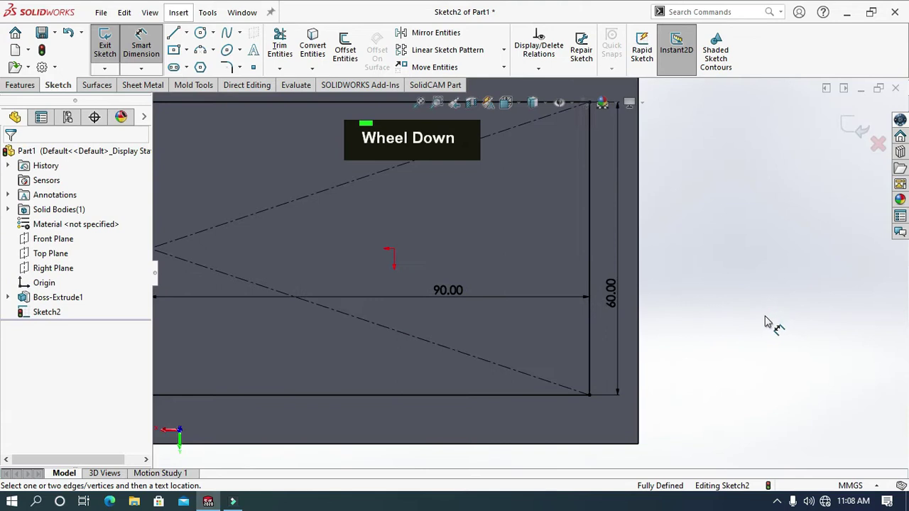
scroll(763, 319, up, 3)
mouse_move(550, 419)
middle_down()
mouse_move(629, 265)
mouse_move(617, 234)
middle_up()
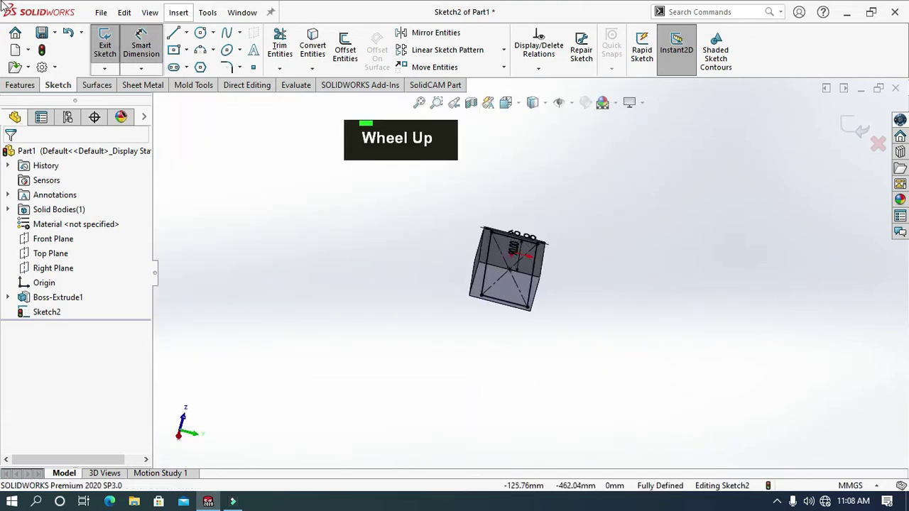
click(21, 86)
click(284, 48)
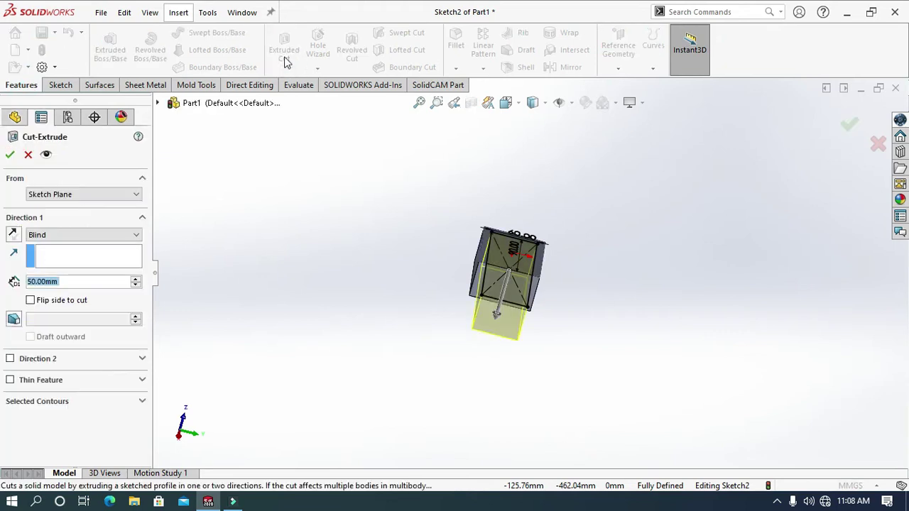
double_click(88, 291)
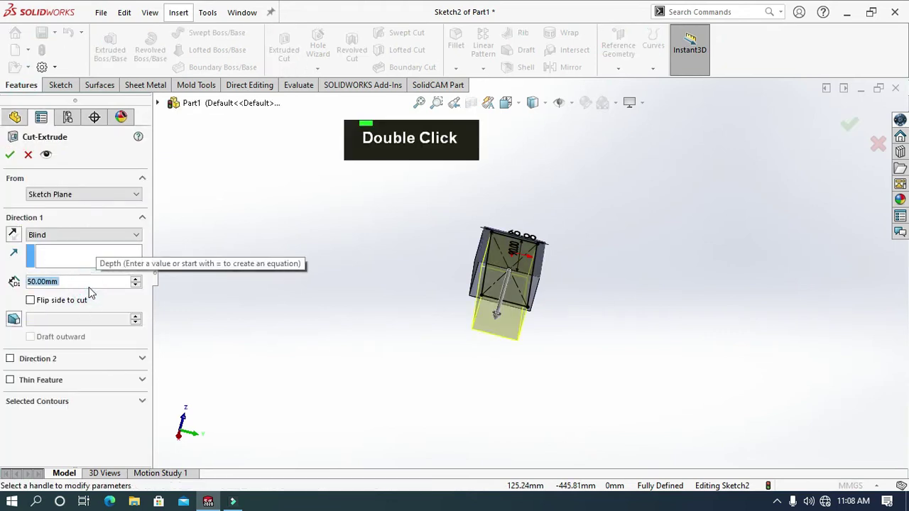
text(40)
click(341, 292)
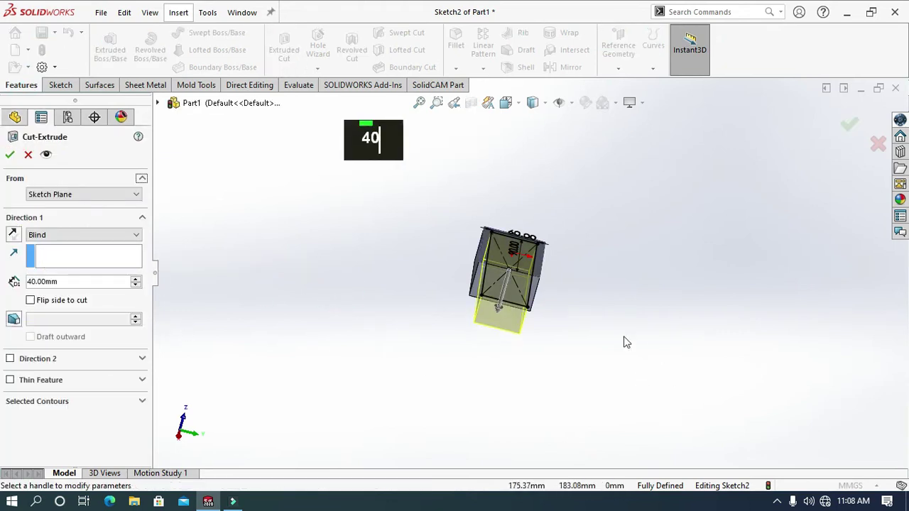
- Add a 10° inward draft to the cut and complete the tapered pocket
scroll(626, 342, down, 1)
click(14, 319)
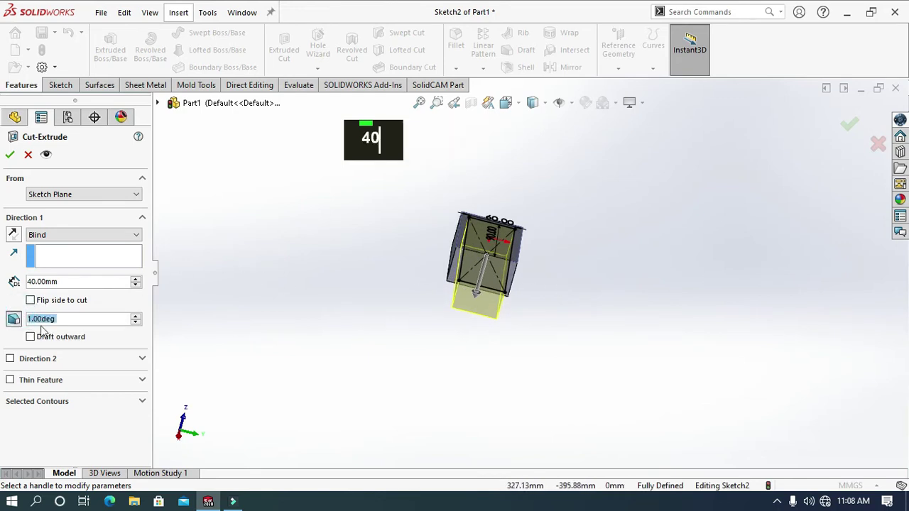
double_click(89, 320)
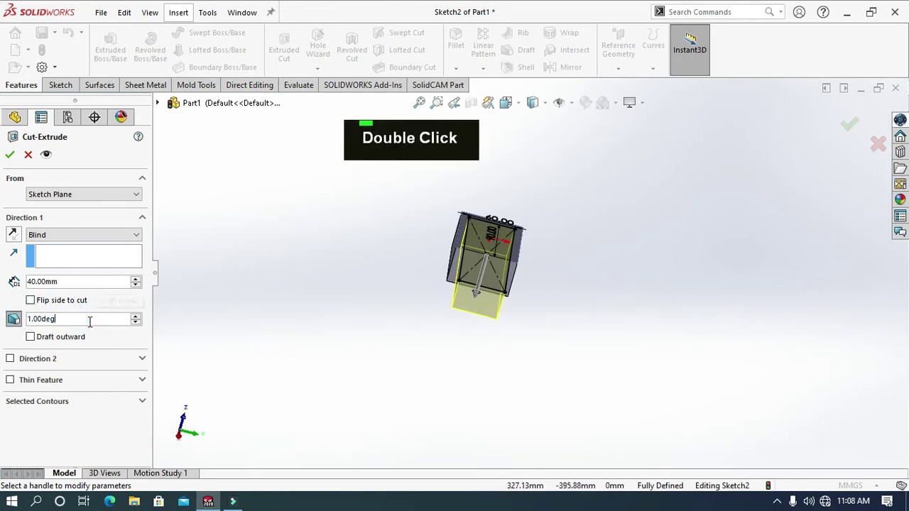
text(10)
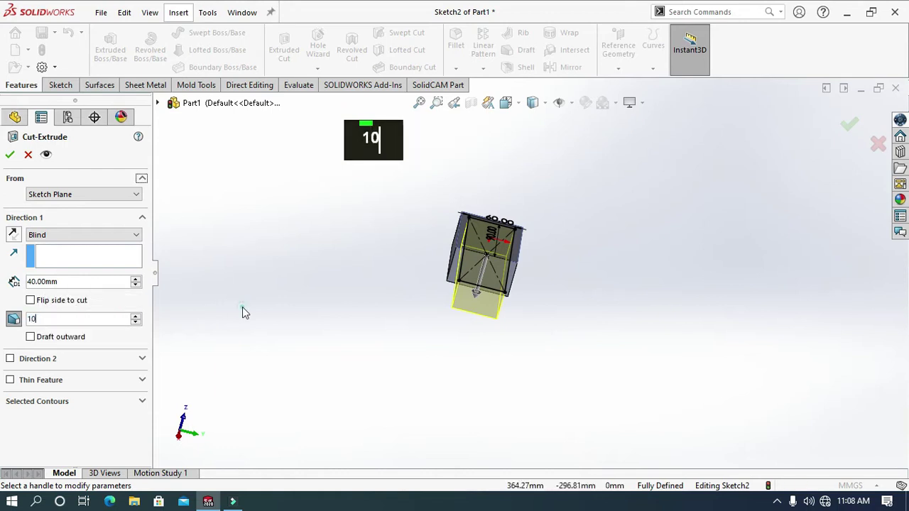
middle_drag(448, 330, 204, 189)
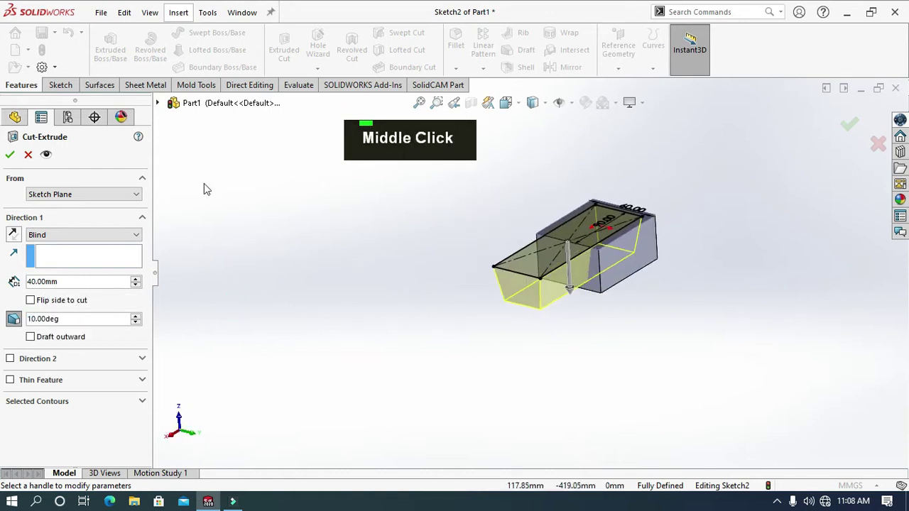
click(10, 154)
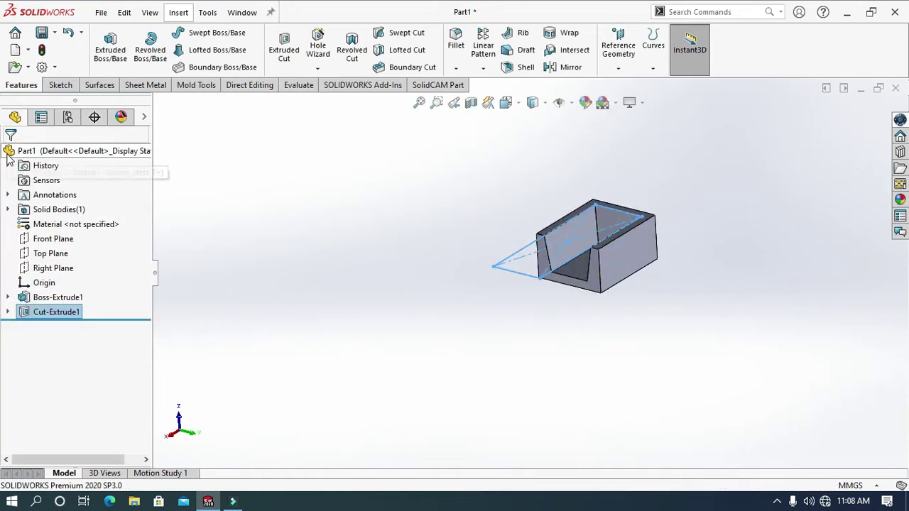
click(322, 227)
scroll(547, 304, down, 2)
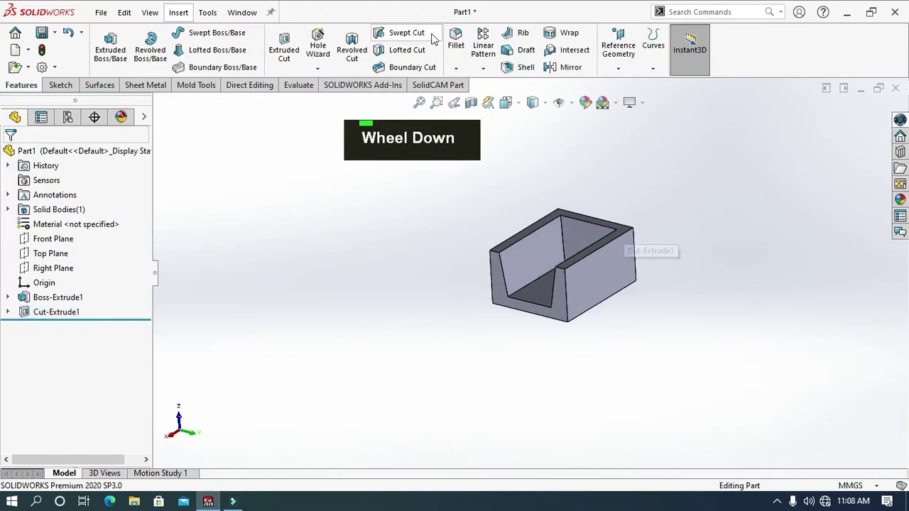
- Start a constant-size fillet and set its symmetric radius to 2 mm
click(455, 48)
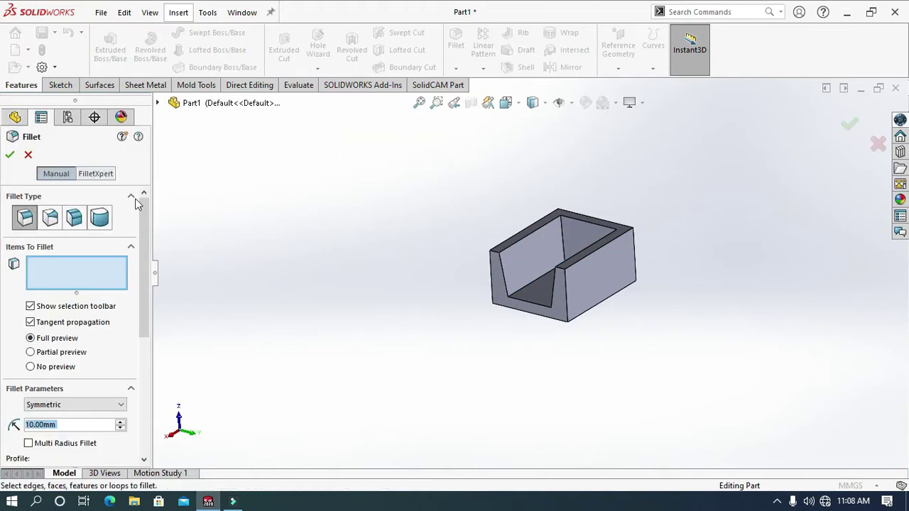
double_click(90, 425)
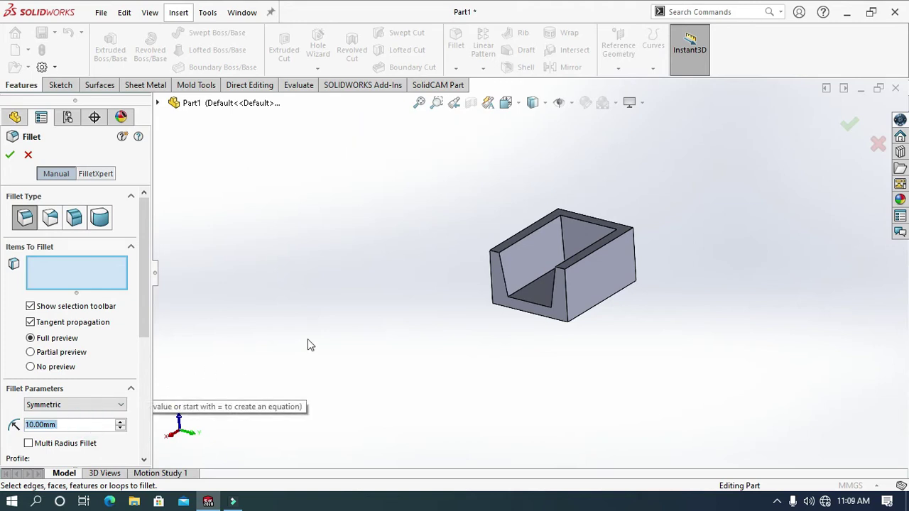
text(4)
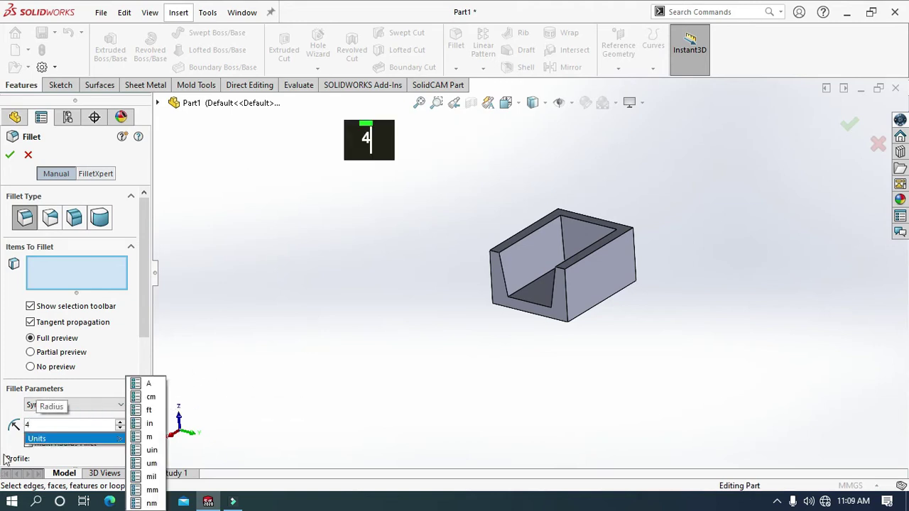
key(BackSpace)
text(2)
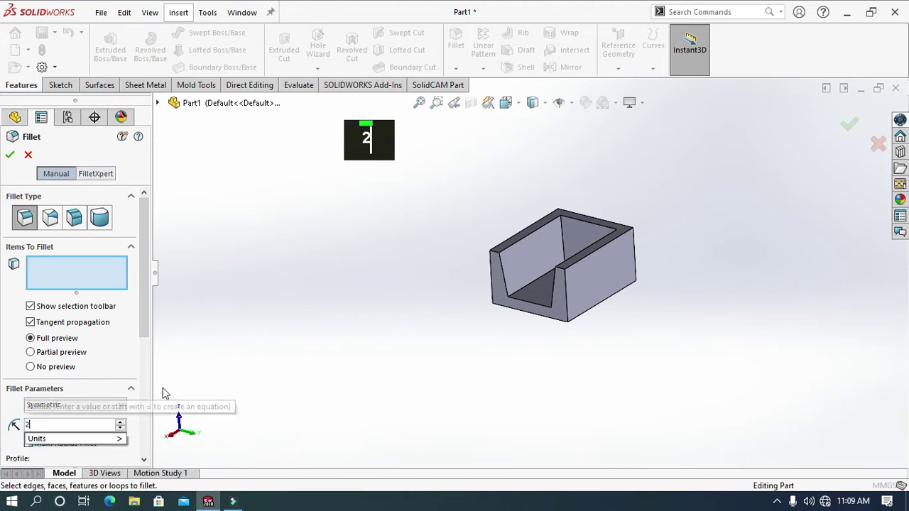
click(203, 381)
- Apply the fillet to the pocket's five inner edges: two long floor edges, the end floor edge and two upright corner edges
scroll(545, 281, down, 5)
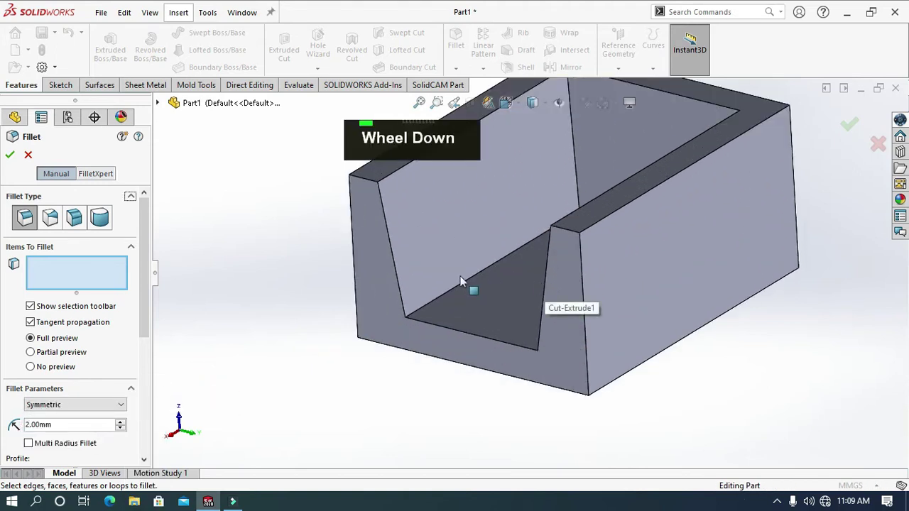
click(467, 277)
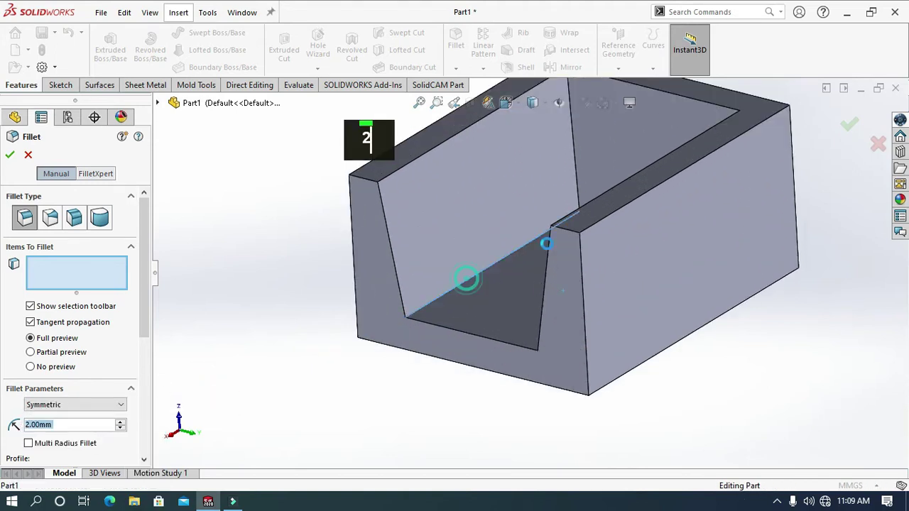
click(578, 194)
middle_drag(578, 195, 598, 209)
click(537, 198)
click(573, 180)
middle_drag(573, 179, 561, 229)
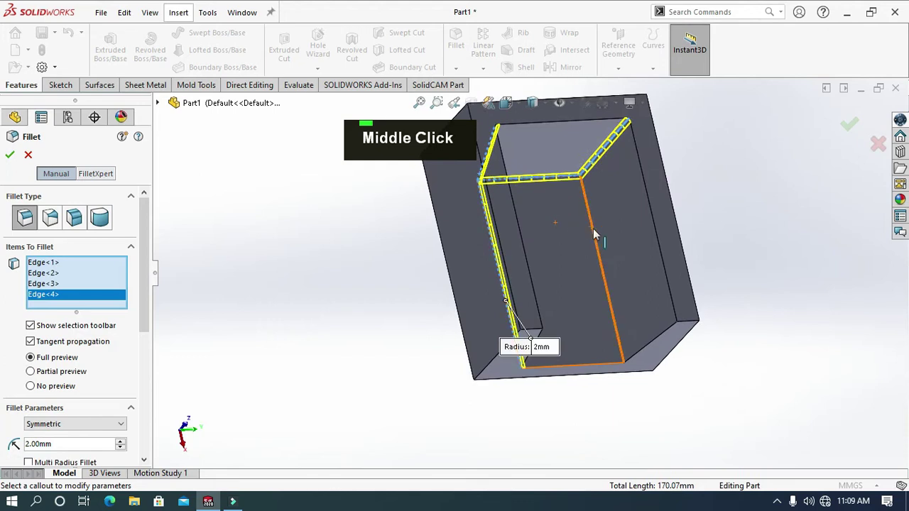
click(590, 232)
click(9, 156)
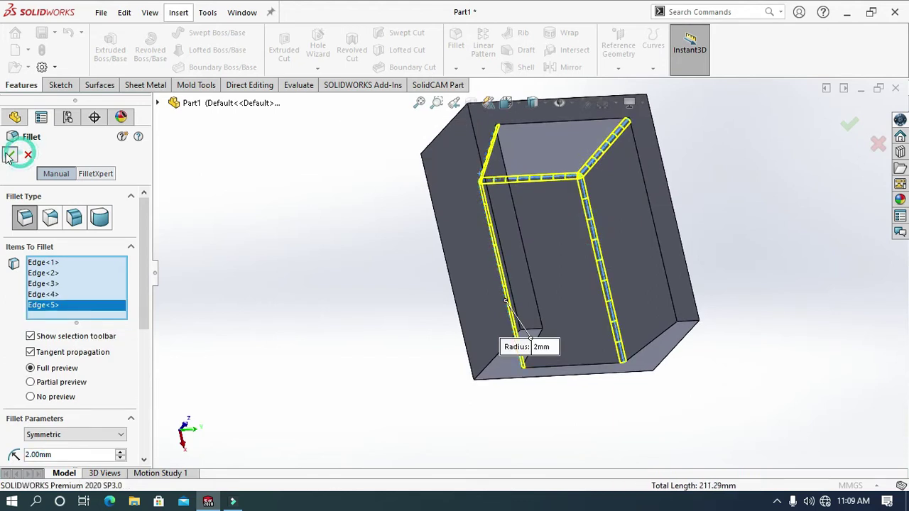
middle_drag(379, 310, 345, 196)
scroll(348, 204, up, 2)
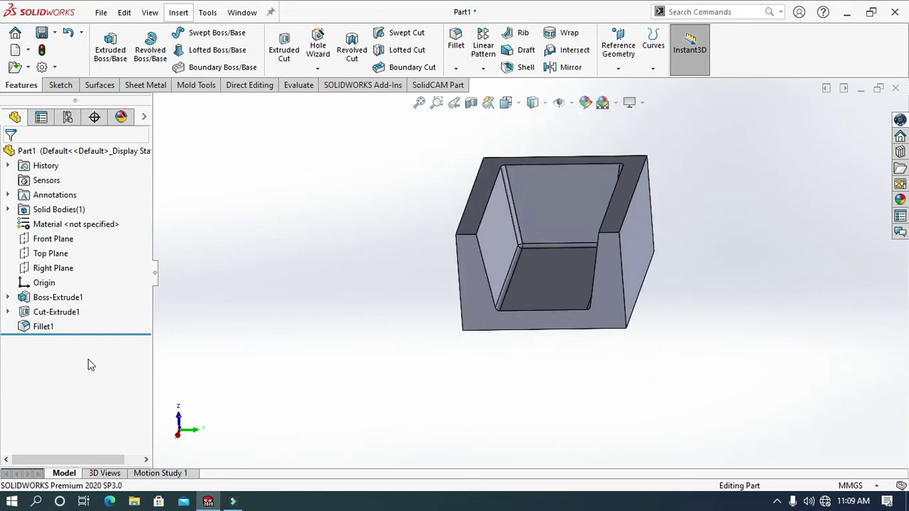
- Save the part in the Rest machining folder under the name "Rest m"
click(43, 33)
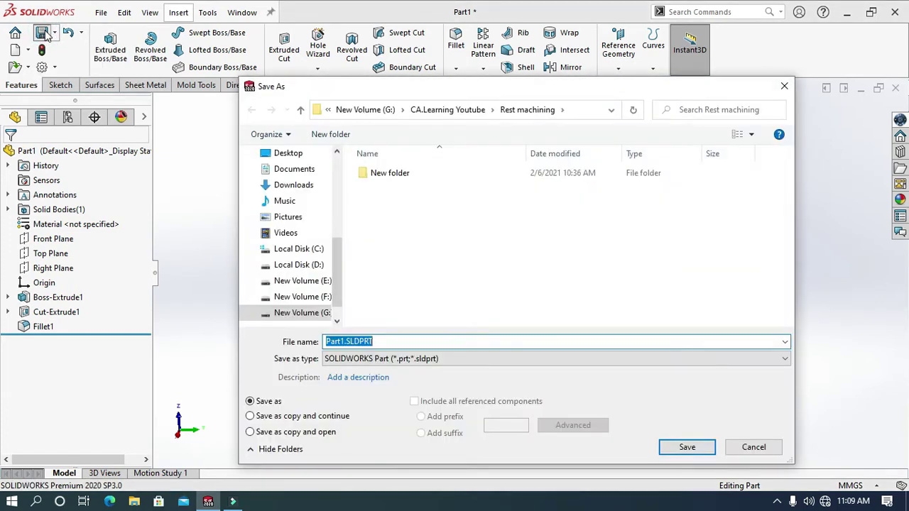
text(R)
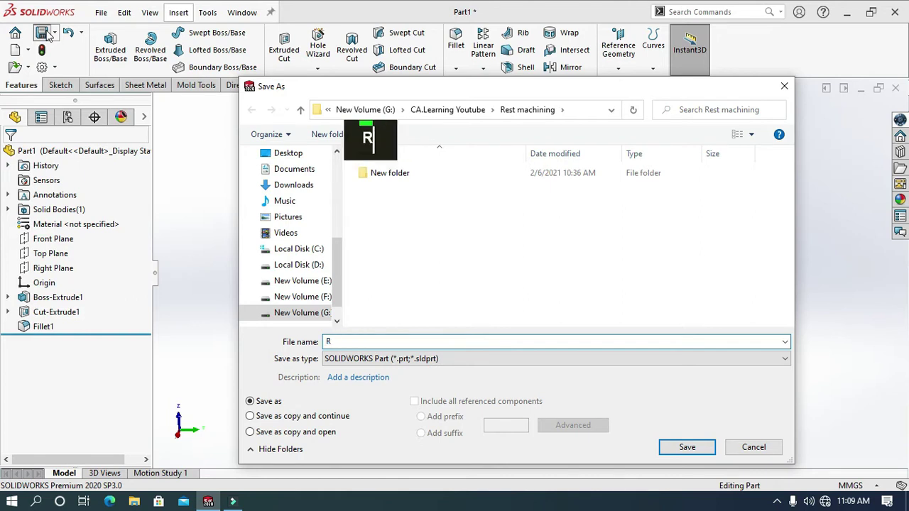
text(est)
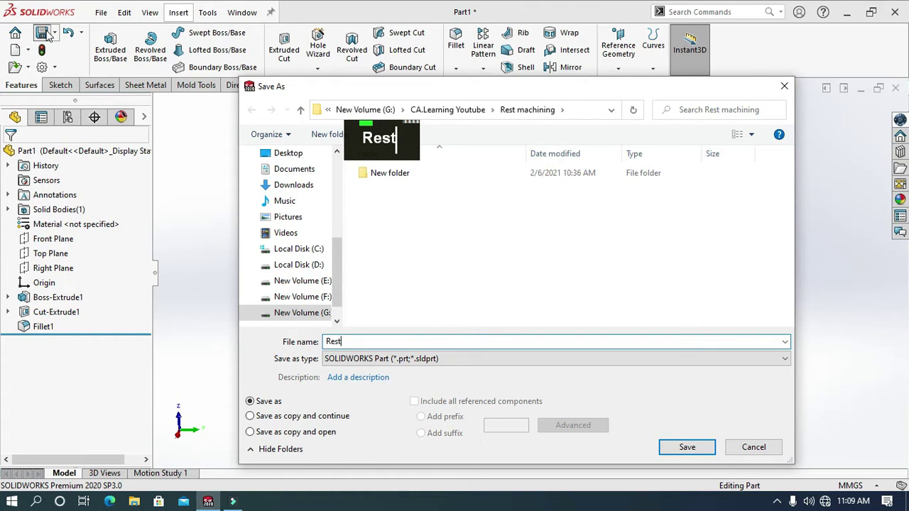
text( m)
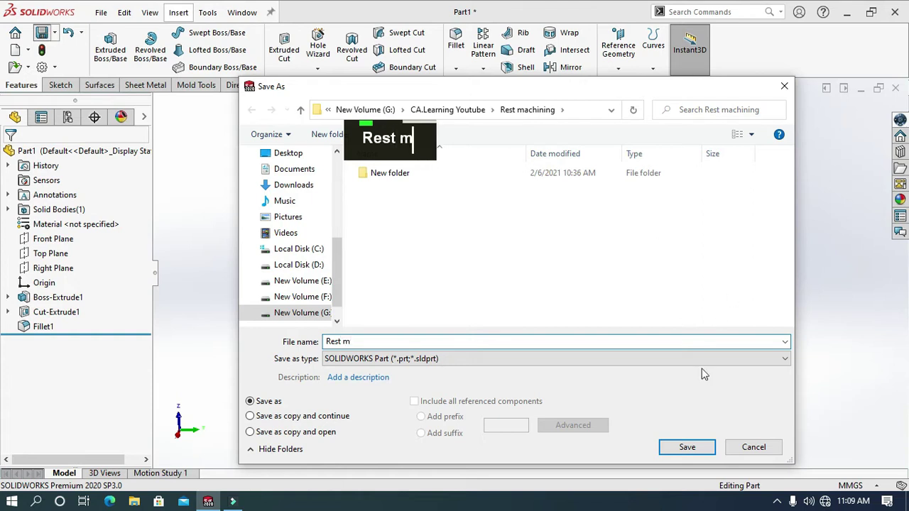
click(671, 446)
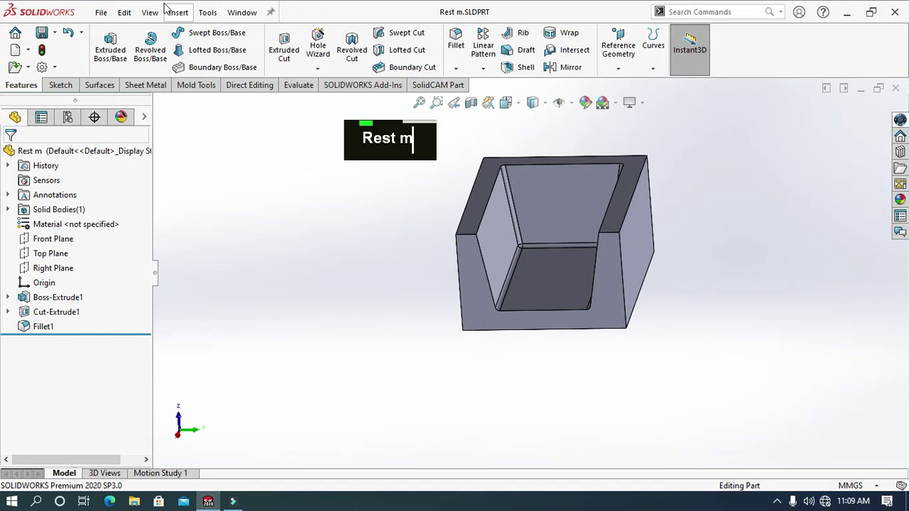
- Create a new external SolidCAM milling part named "Rest m" with metric units
click(208, 14)
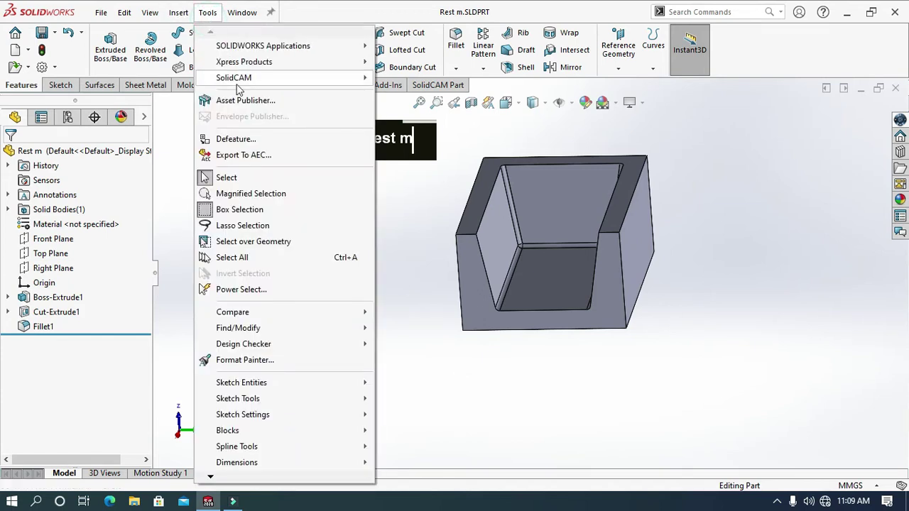
mouse_move(236, 80)
mouse_move(419, 80)
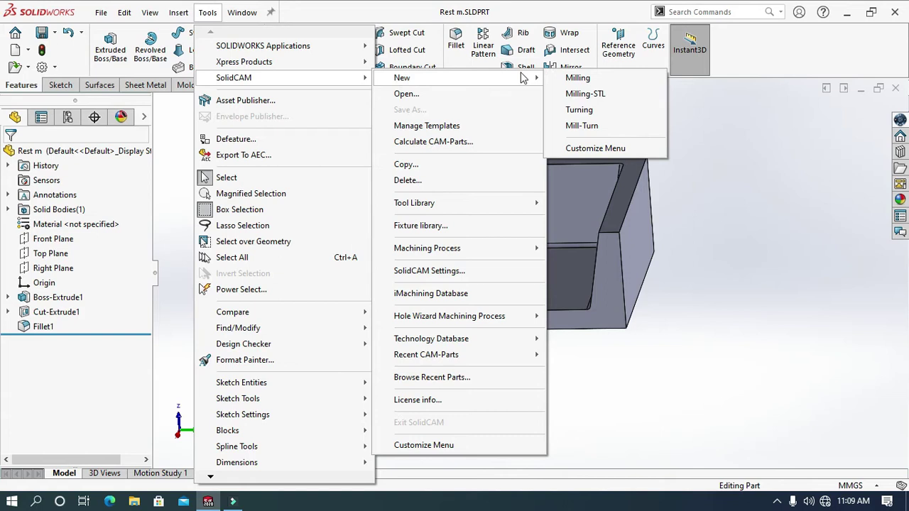
click(577, 77)
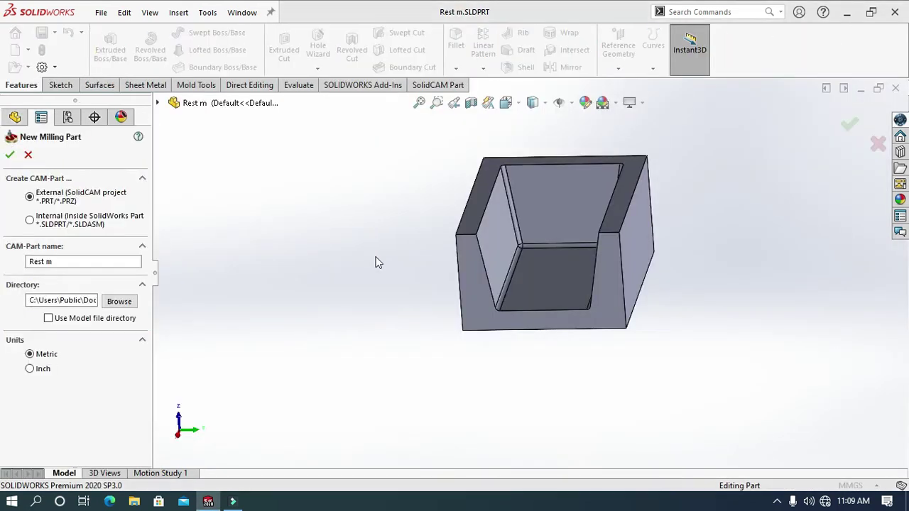
middle_drag(477, 354, 415, 368)
scroll(414, 368, up, 1)
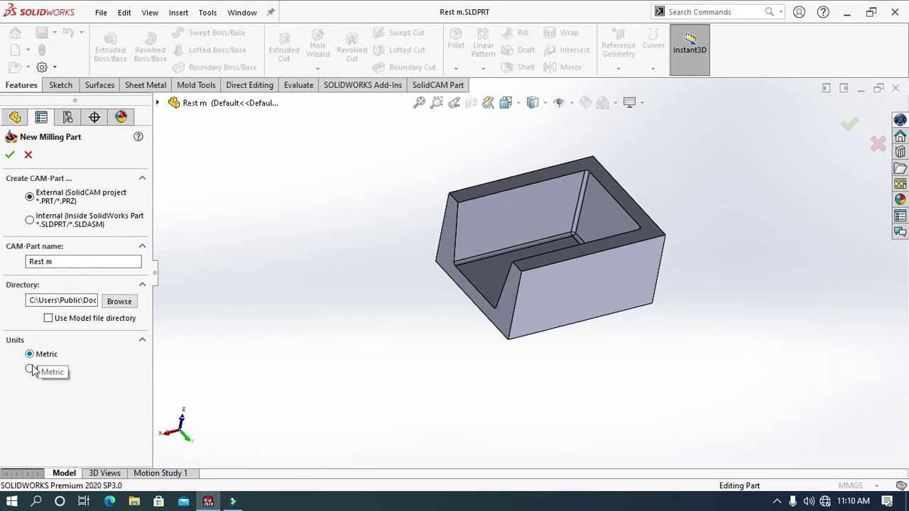
click(10, 154)
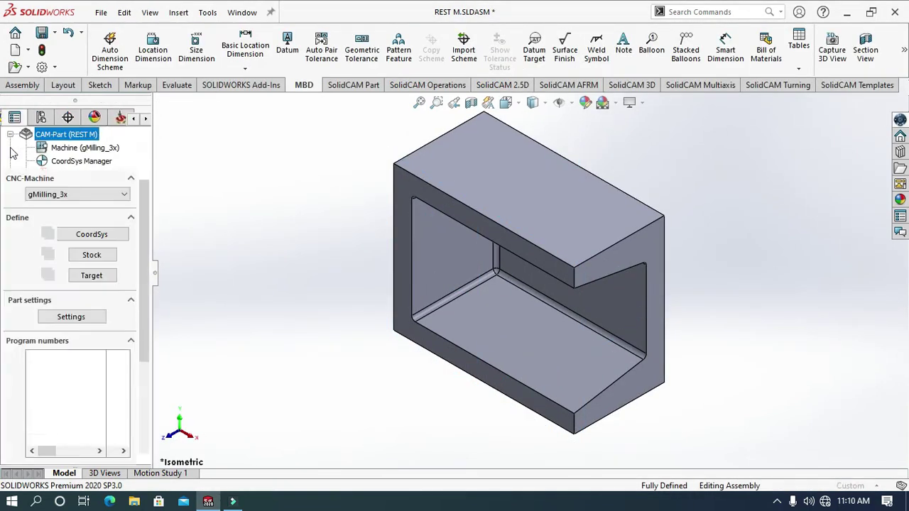
- Select gMilling_3x as the CNC machine and define the coordinate system from the block's upper face, with its origin at the top center of the model box
click(64, 194)
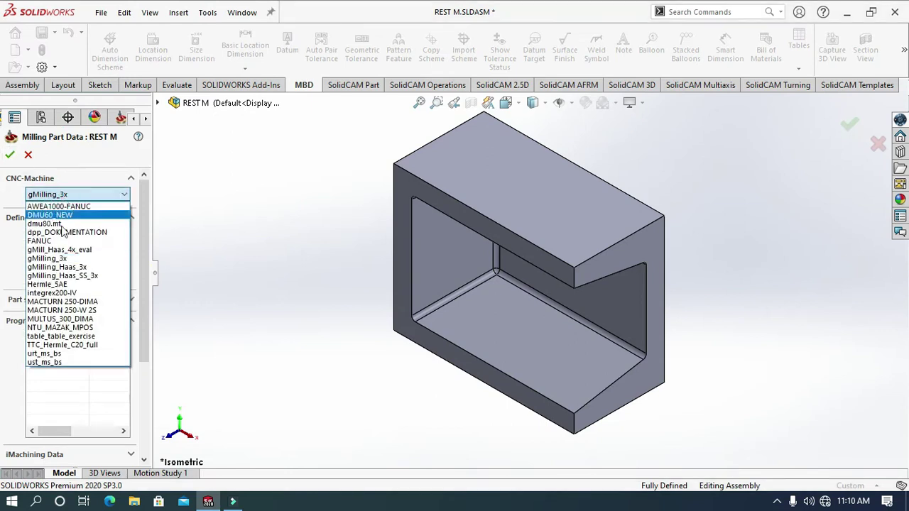
click(55, 259)
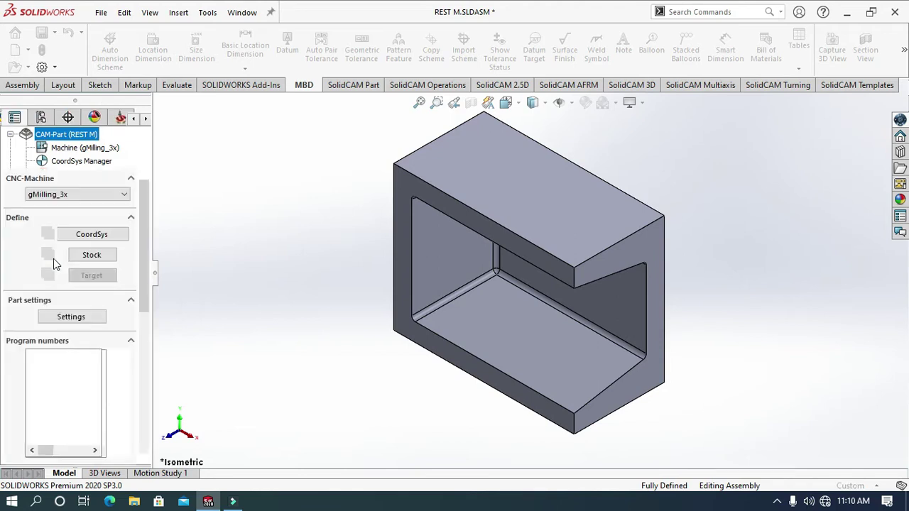
click(85, 236)
middle_click(208, 321)
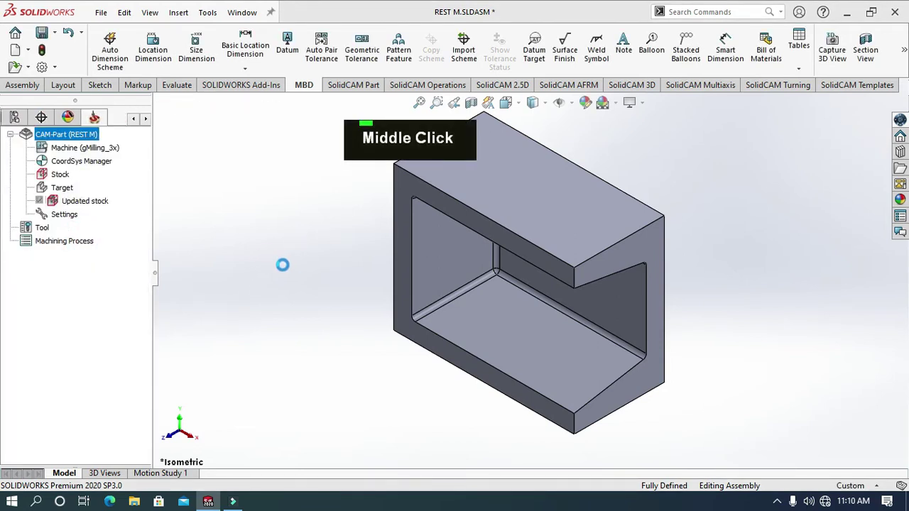
middle_drag(284, 264, 311, 307)
scroll(311, 298, up, 1)
middle_drag(313, 271, 387, 220)
click(424, 216)
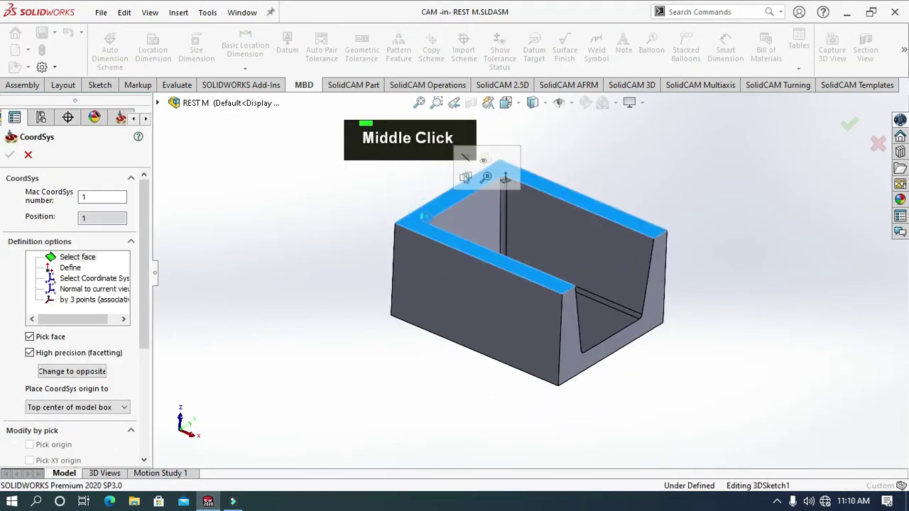
middle_drag(260, 229, 142, 213)
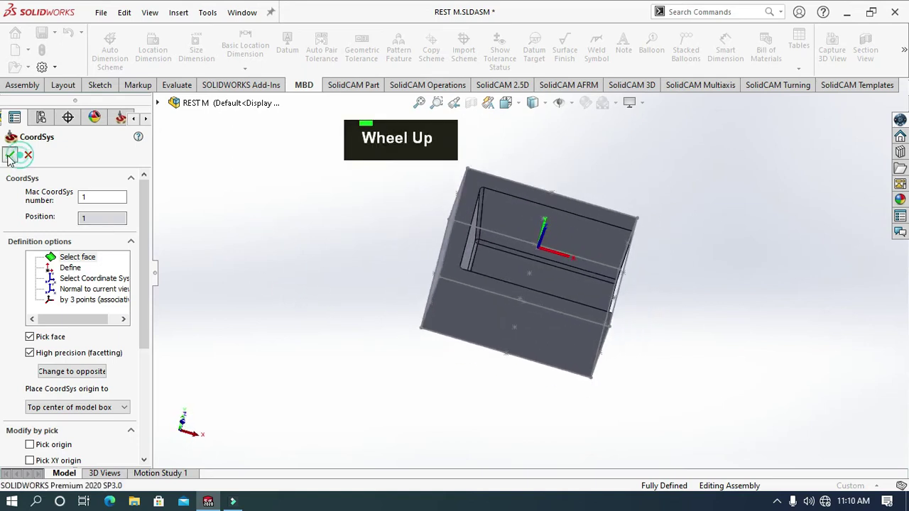
click(11, 154)
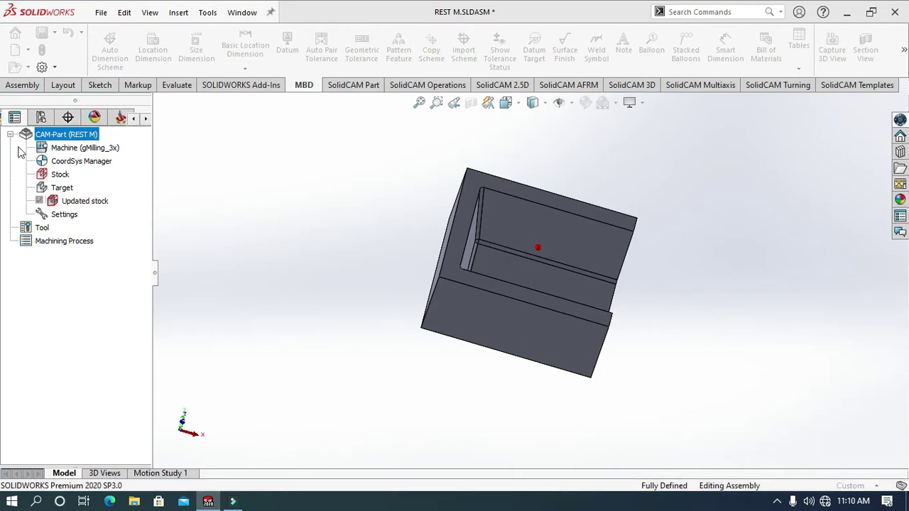
click(7, 157)
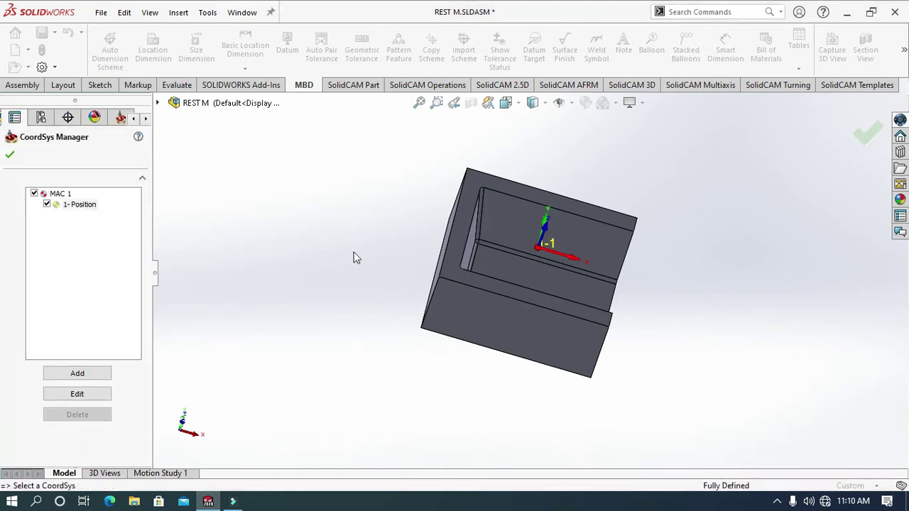
click(10, 154)
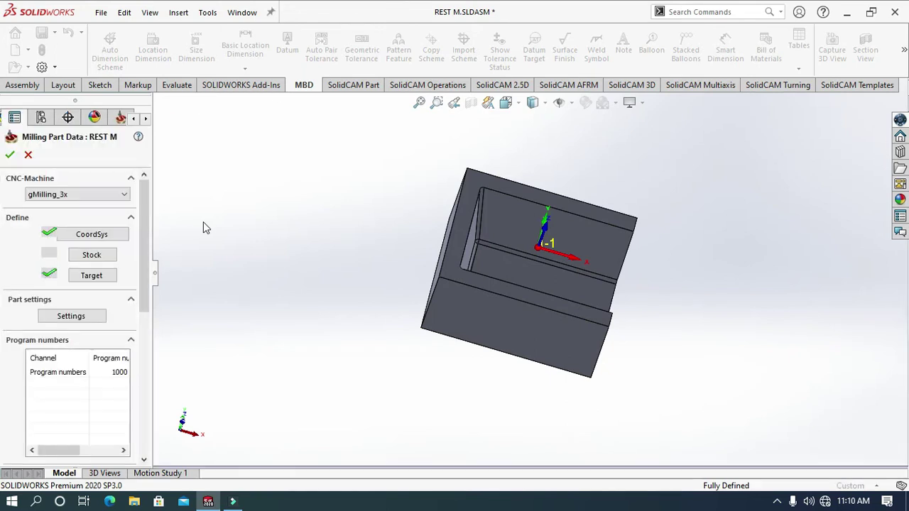
- Define the stock as a box relative to the model and select the block as its base
click(112, 254)
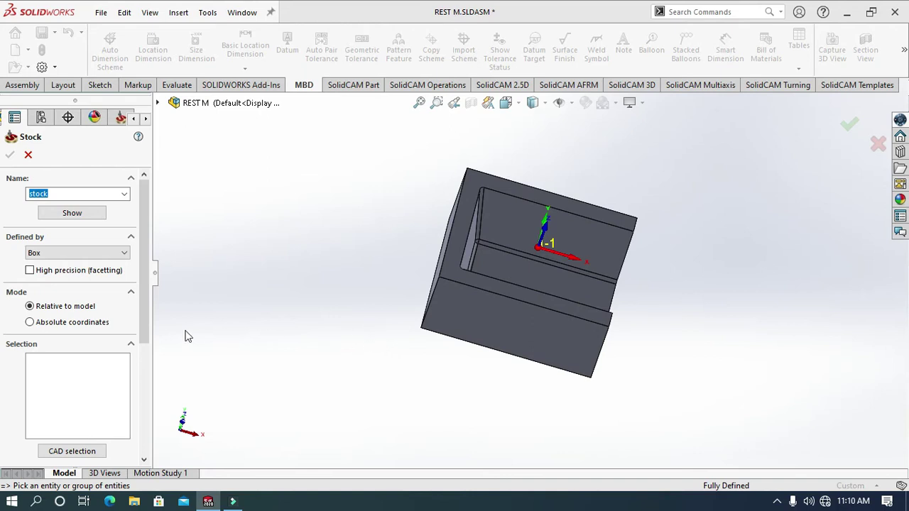
middle_drag(336, 374, 319, 345)
scroll(319, 345, down, 2)
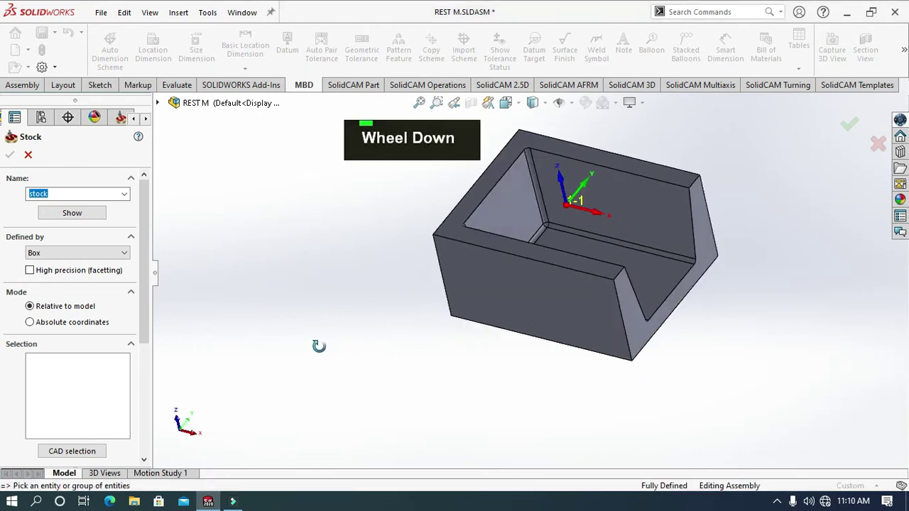
click(524, 295)
- Set the stock box expansion to 0 in all six directions: X+, X-, Y+, Y-, Z+ and Z-
scroll(107, 298, down, 3)
double_click(99, 293)
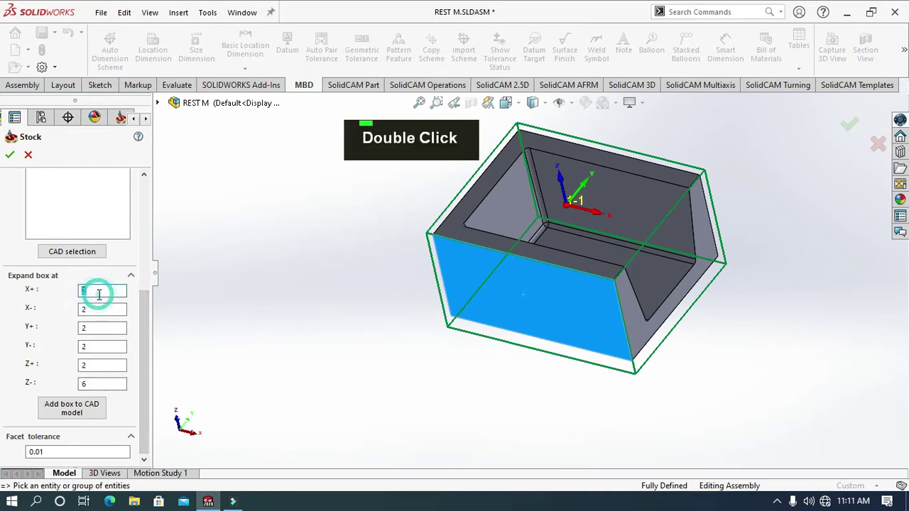
text(0)
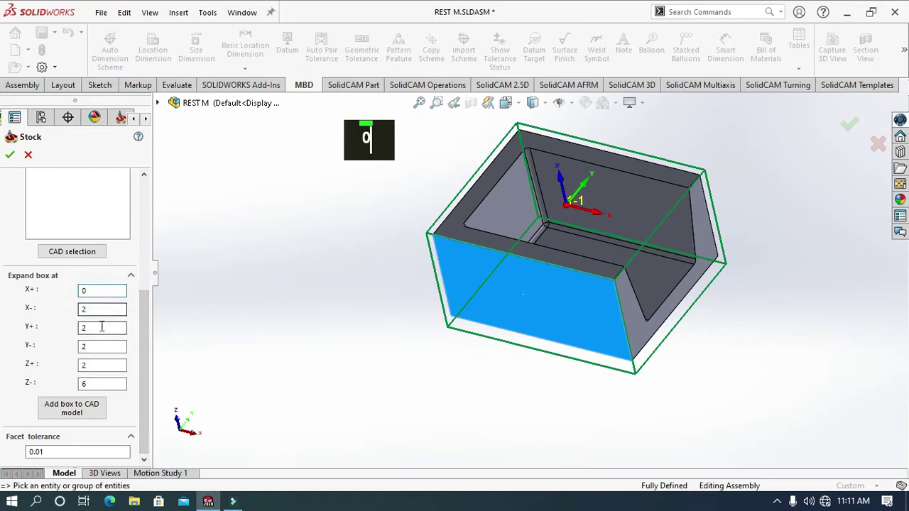
double_click(94, 308)
text(0)
double_click(96, 326)
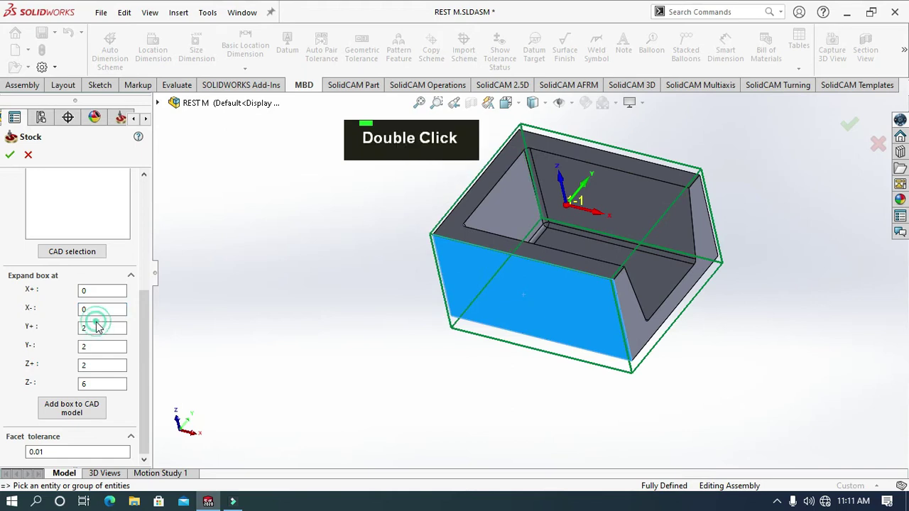
text(0)
double_click(100, 345)
text(0)
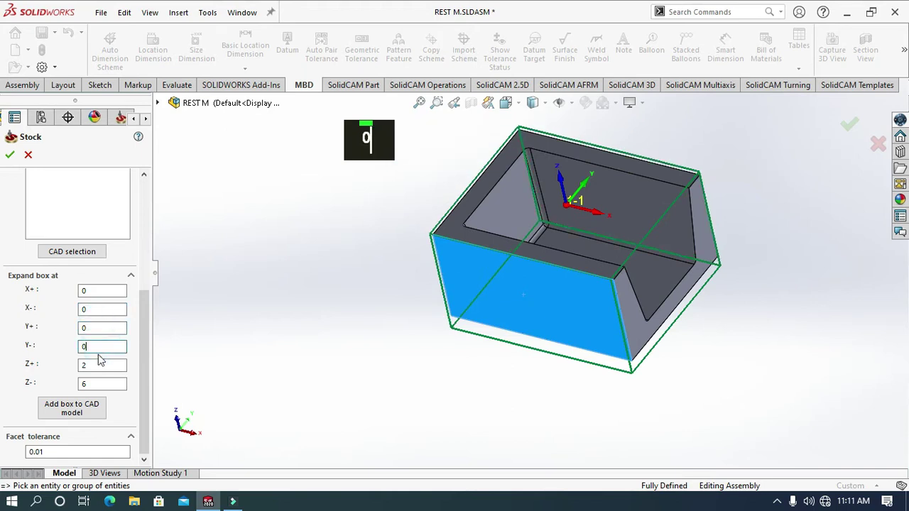
double_click(97, 365)
text(0)
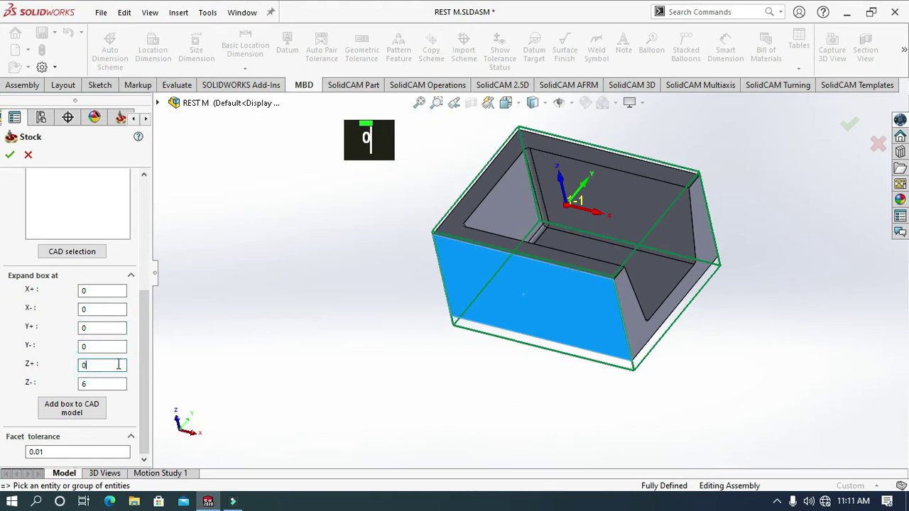
double_click(114, 384)
text(0)
click(286, 341)
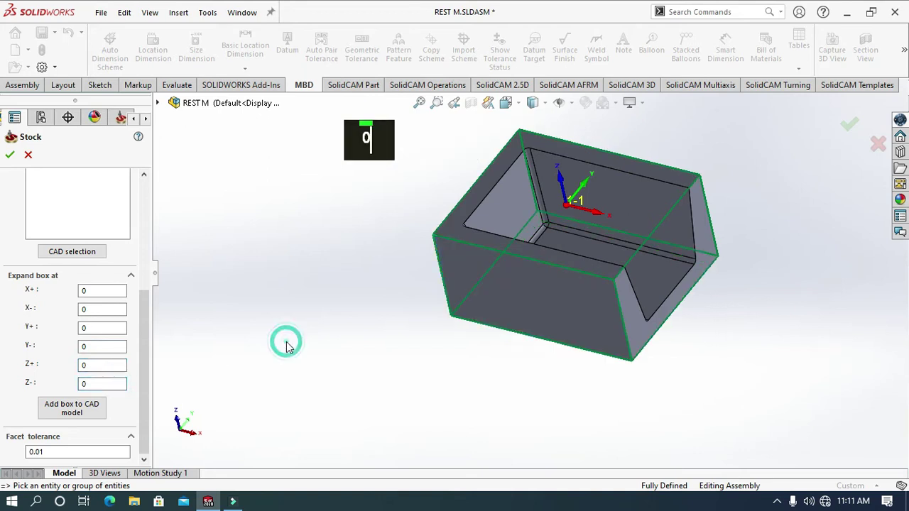
- Accept the stock and set G-code saving to the directory near the CAM-Part, with a subfolder for the G-code files
click(10, 156)
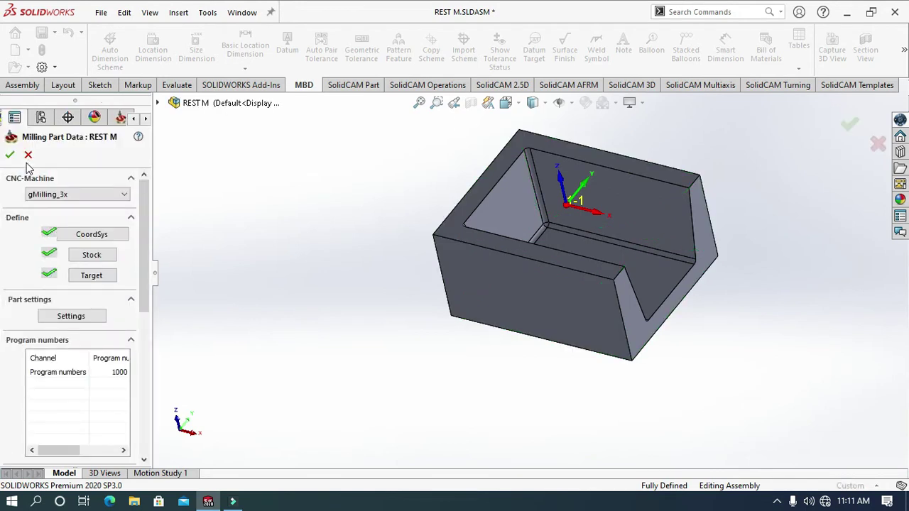
click(101, 321)
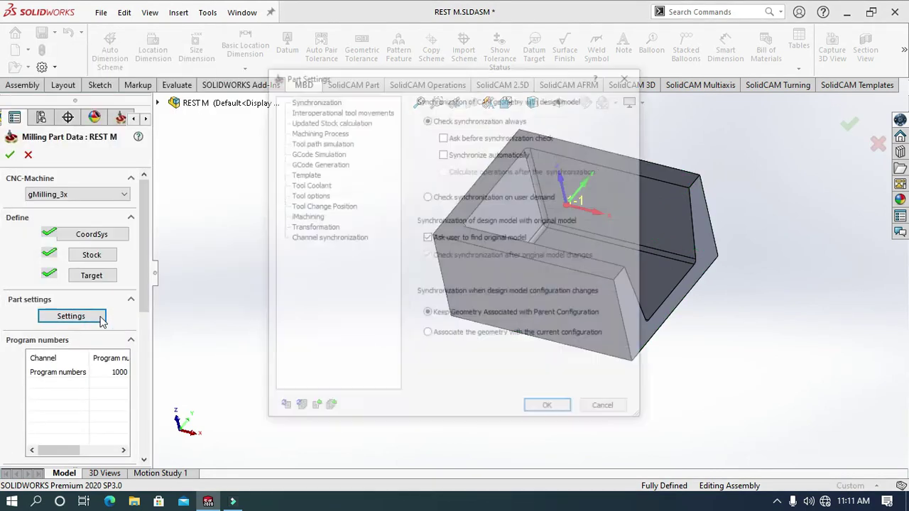
click(310, 164)
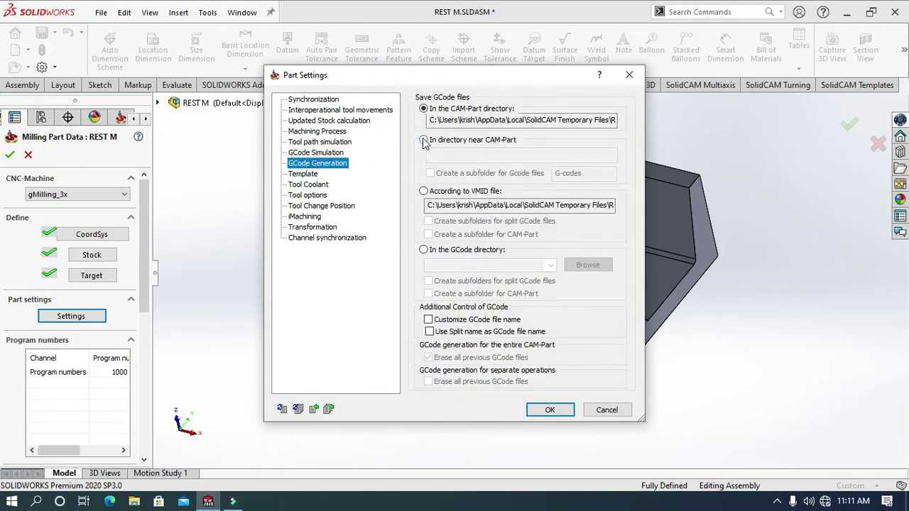
click(423, 141)
click(430, 173)
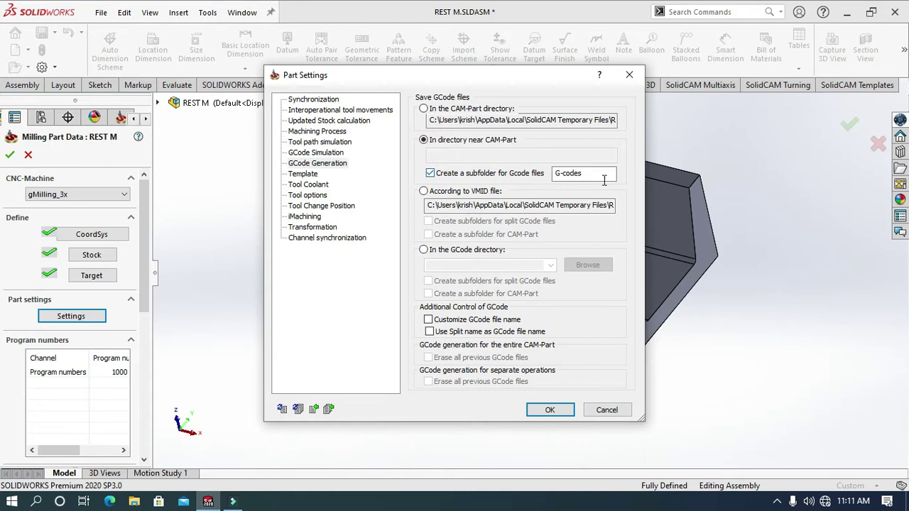
- Name the G-code subfolder "Rest_m" and finish the milling part definition
double_click(603, 178)
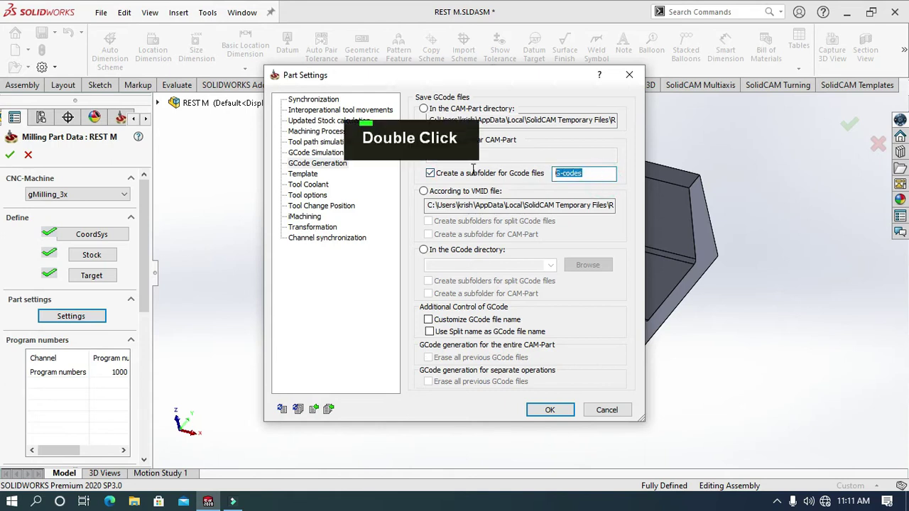
text(Res)
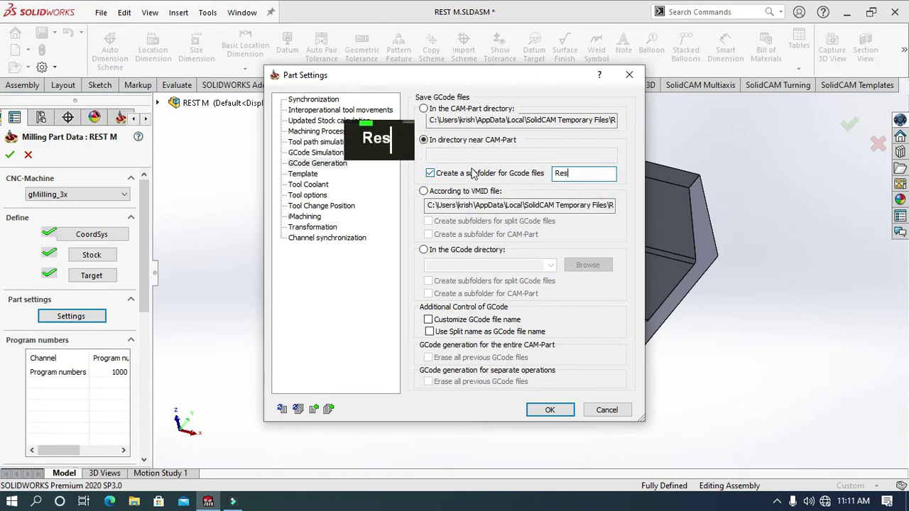
text(t_)
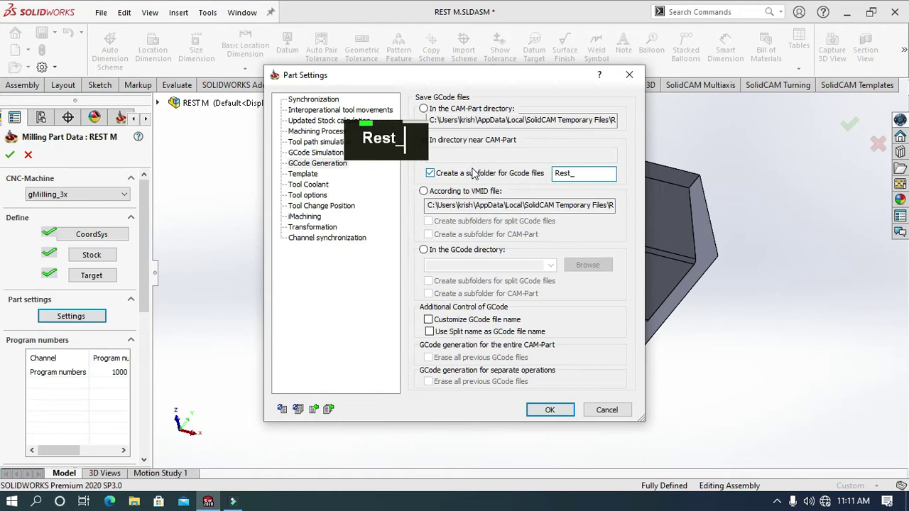
text(m)
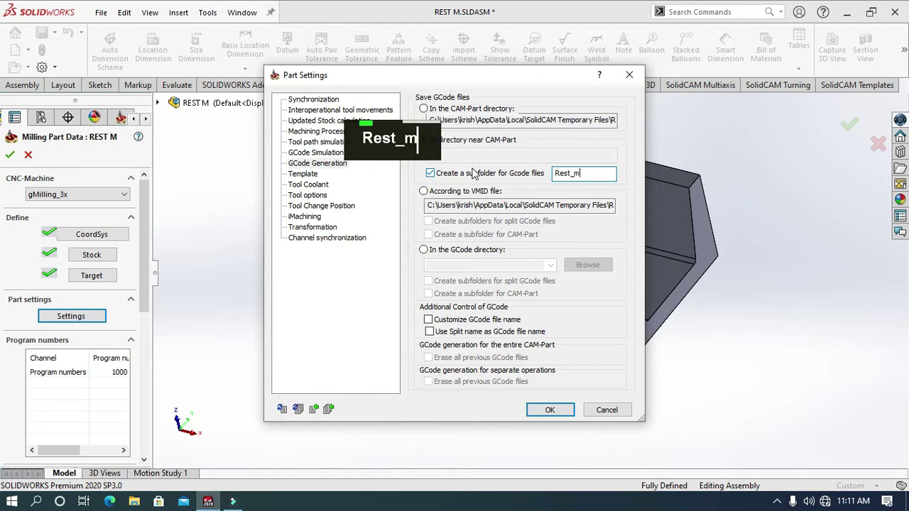
click(553, 411)
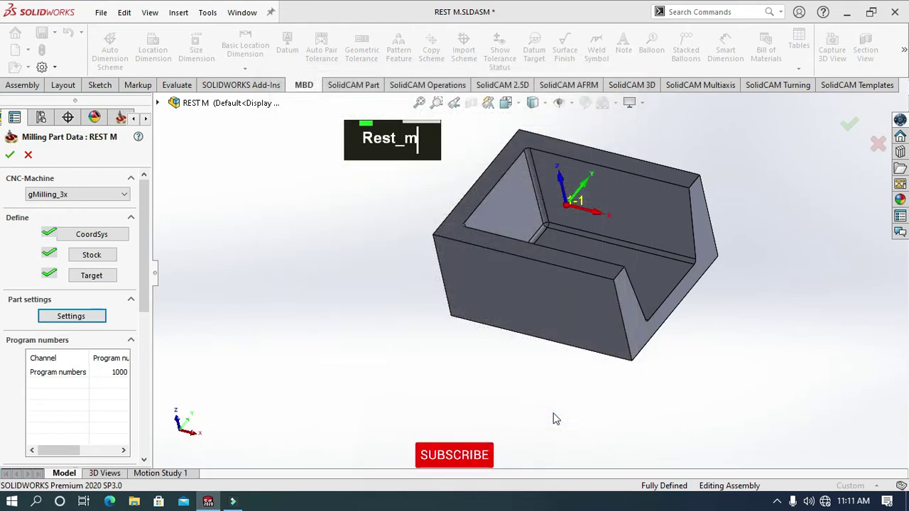
click(11, 159)
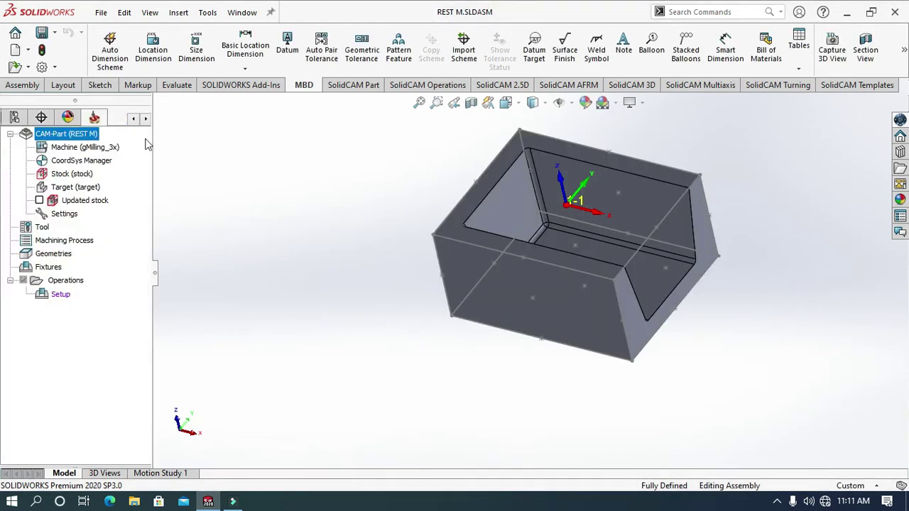
- Measure the fillet arc at the pocket's corner on the block's upper face
click(177, 85)
click(274, 48)
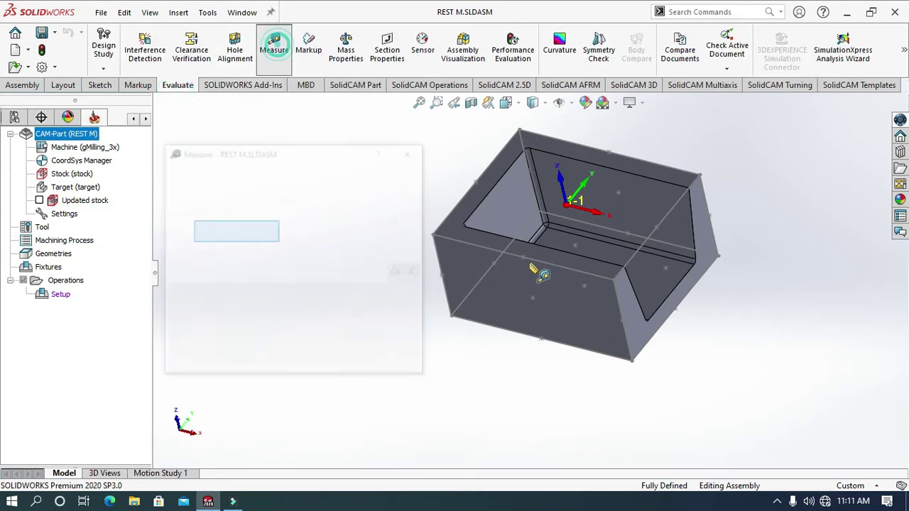
scroll(679, 351, down, 3)
middle_click(667, 351)
scroll(544, 355, down, 3)
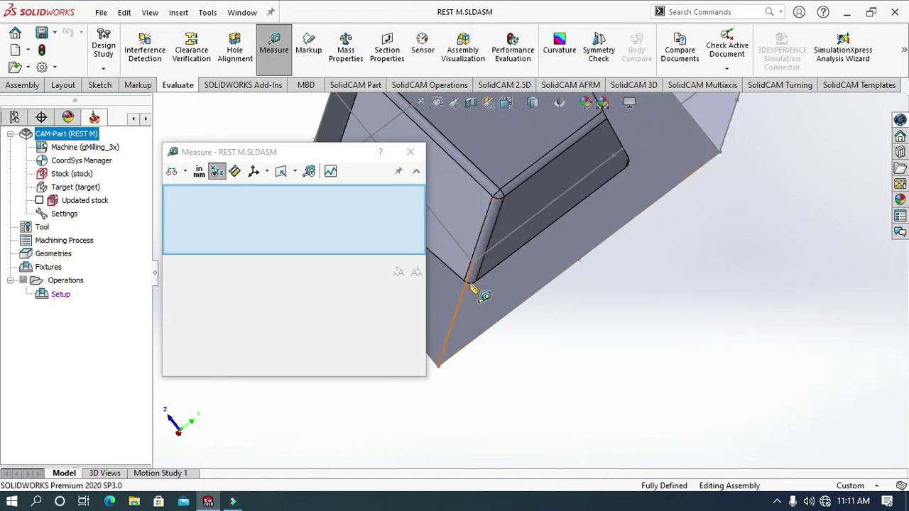
scroll(471, 285, down, 4)
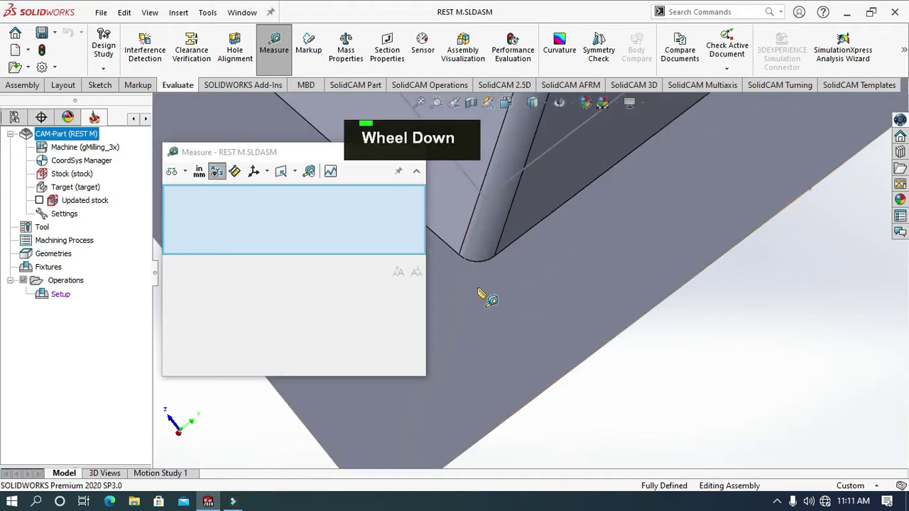
click(497, 255)
click(416, 153)
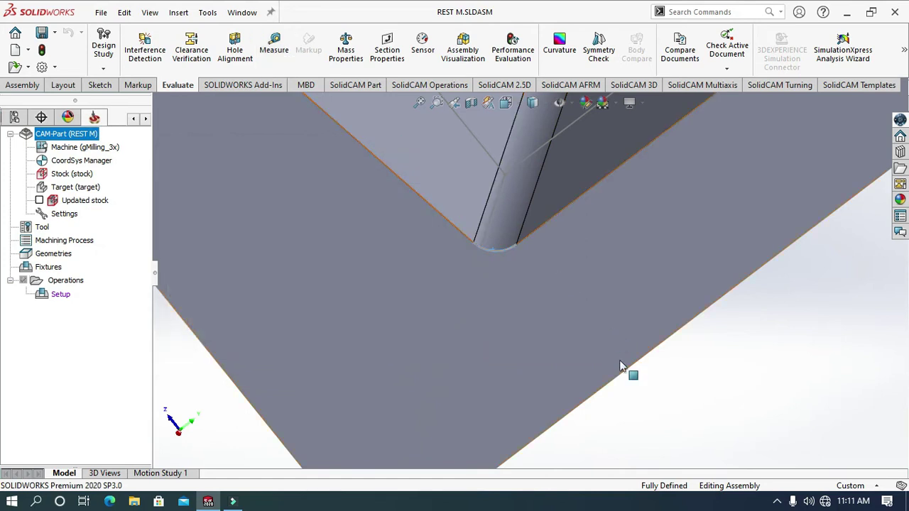
scroll(669, 390, up, 8)
middle_drag(589, 313, 549, 437)
click(359, 345)
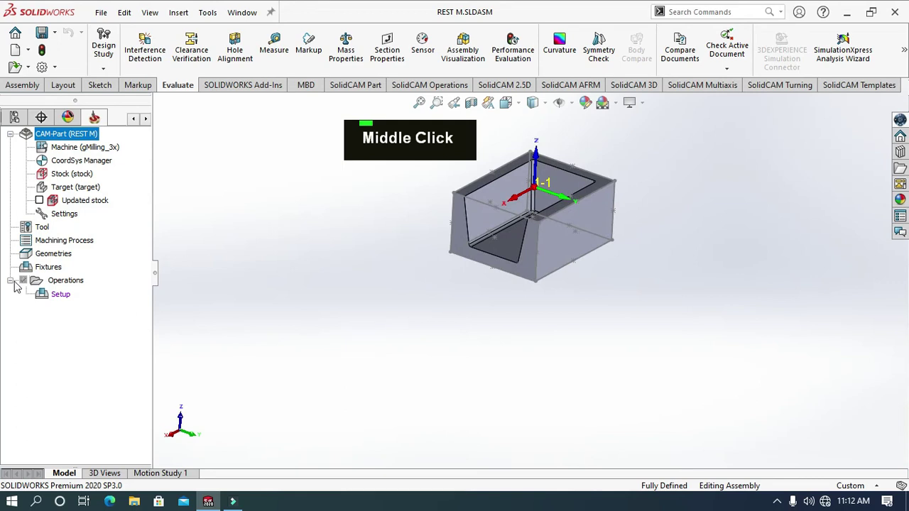
- Add a 3D HSR milling operation under the setup and select Contour roughing as its technology
right_click(59, 294)
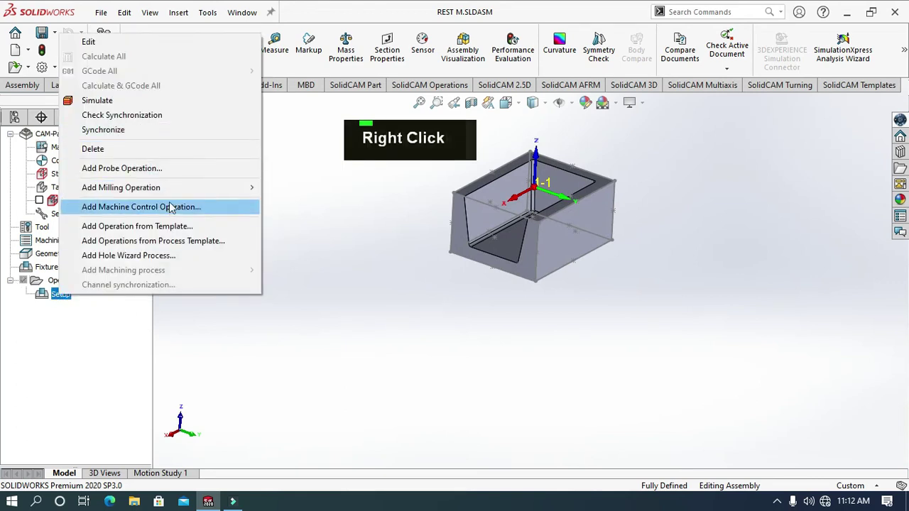
mouse_move(164, 194)
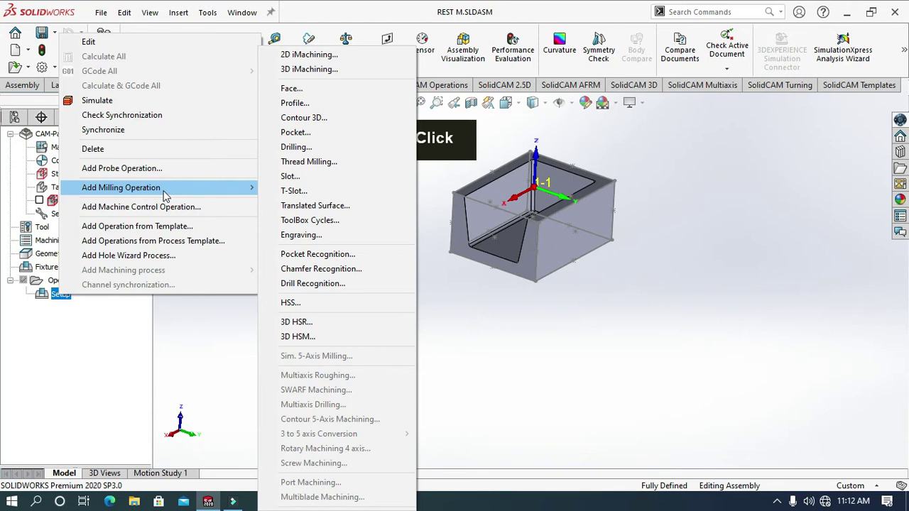
click(305, 331)
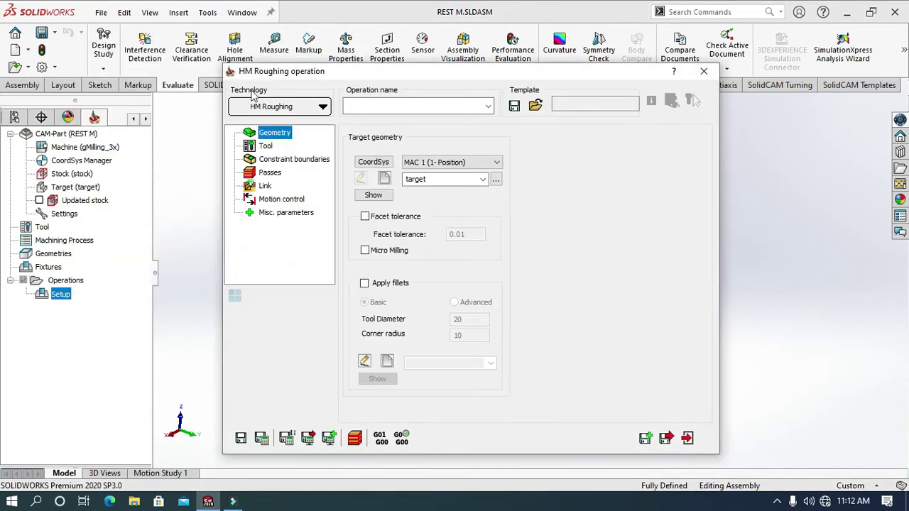
click(263, 108)
click(265, 136)
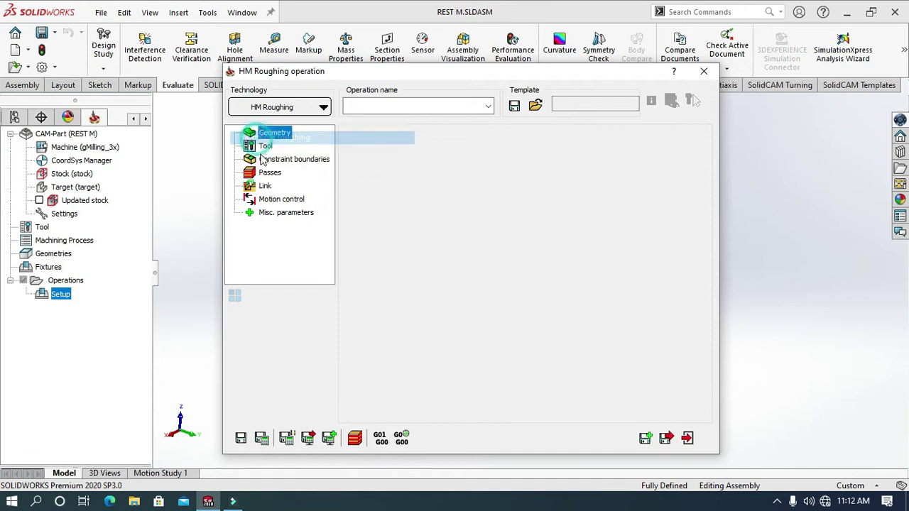
- Add a new end mill as the tool for the contour roughing operation
click(264, 146)
click(434, 360)
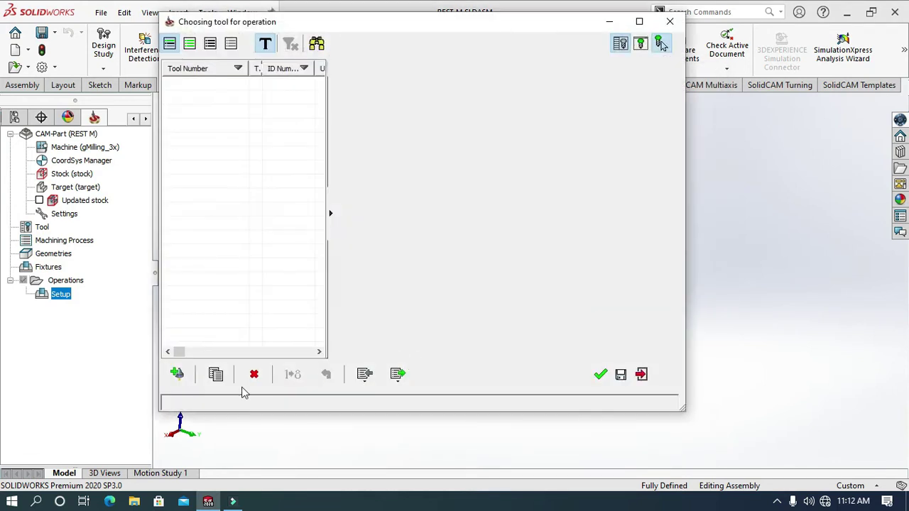
click(176, 373)
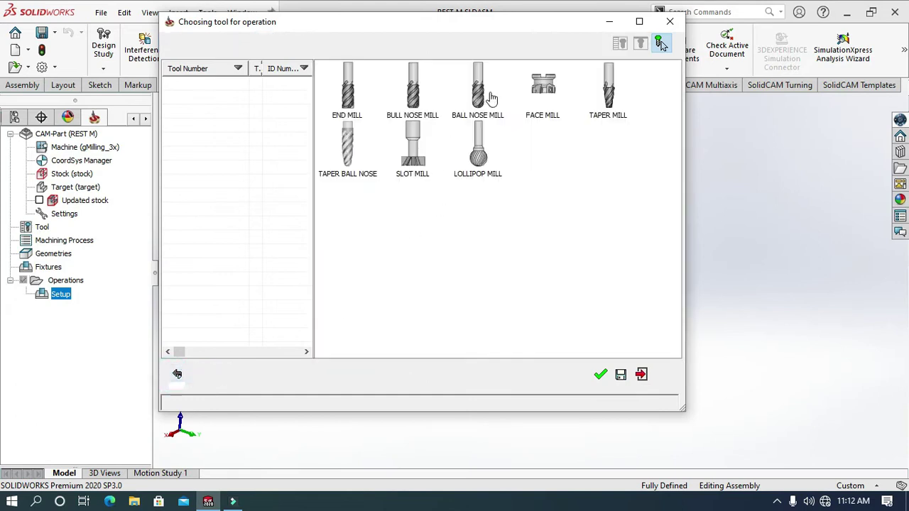
click(355, 96)
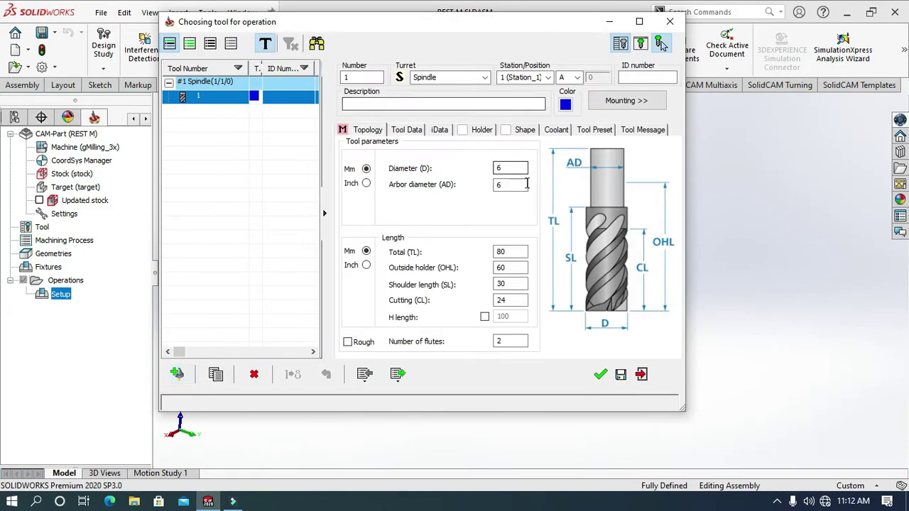
- Set the end mill's diameter and arbor diameter to 8 mm
double_click(508, 169)
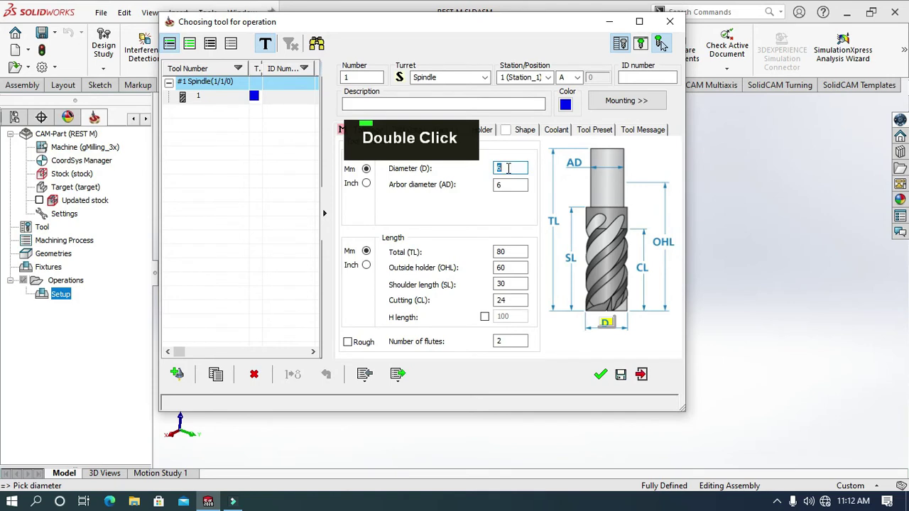
text(8)
key(Tab)
text(8)
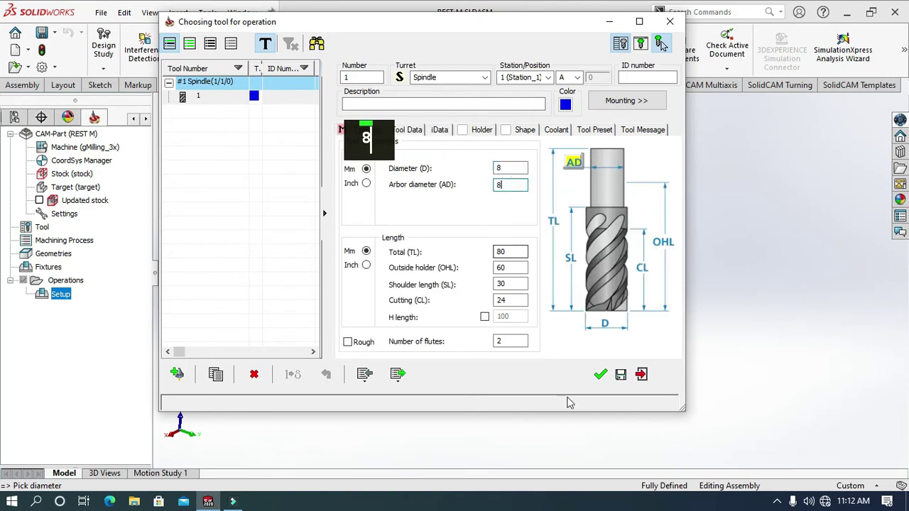
- Set the end mill's diameter and arbor diameter to 10 mm and assign it to the operation
click(508, 168)
text(10)
key(Tab)
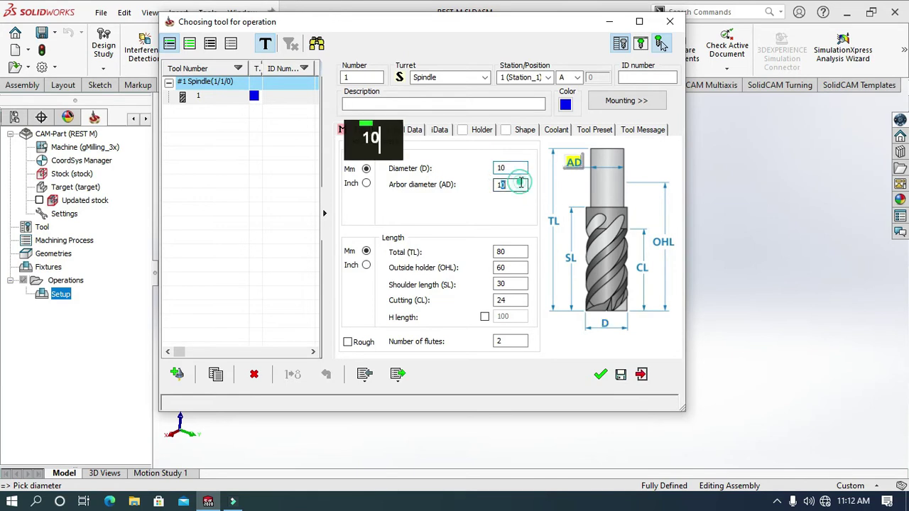
click(598, 375)
- Create a manual user-defined constraint boundary from the outer edge chain of the block's upper face
click(255, 162)
click(354, 172)
click(380, 255)
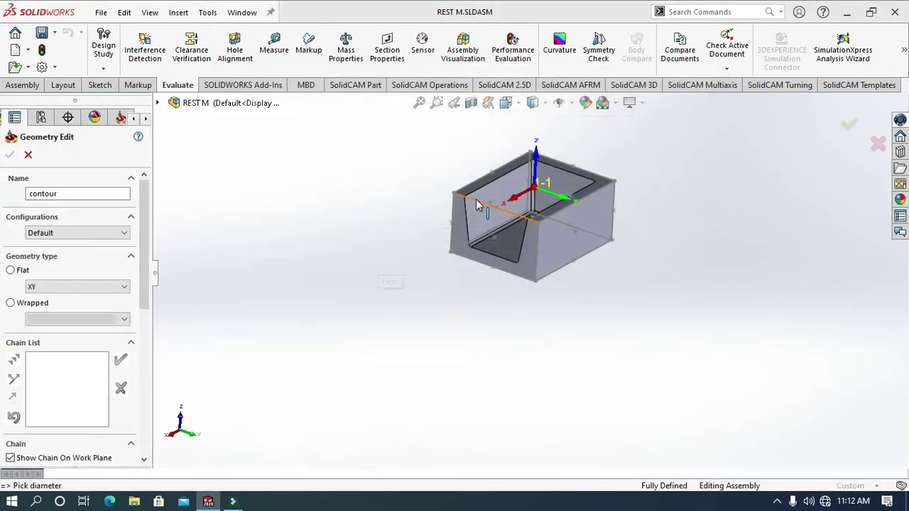
click(476, 199)
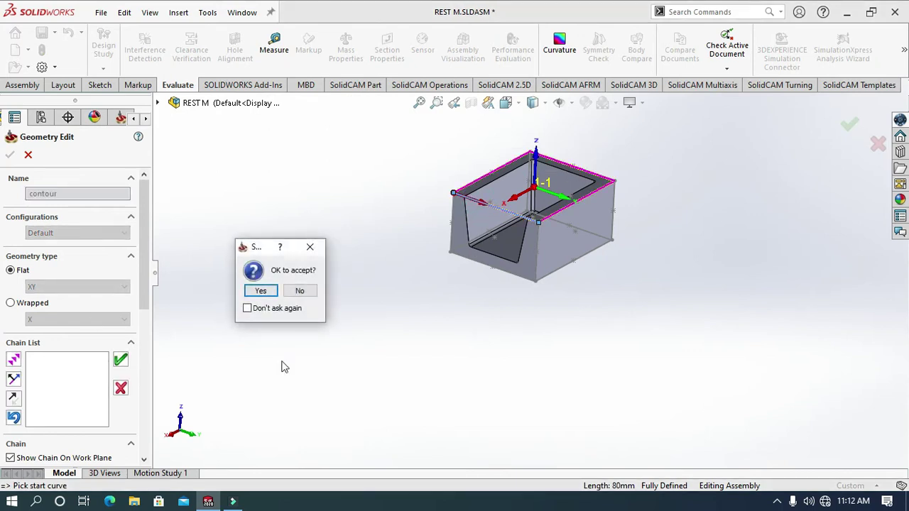
click(260, 291)
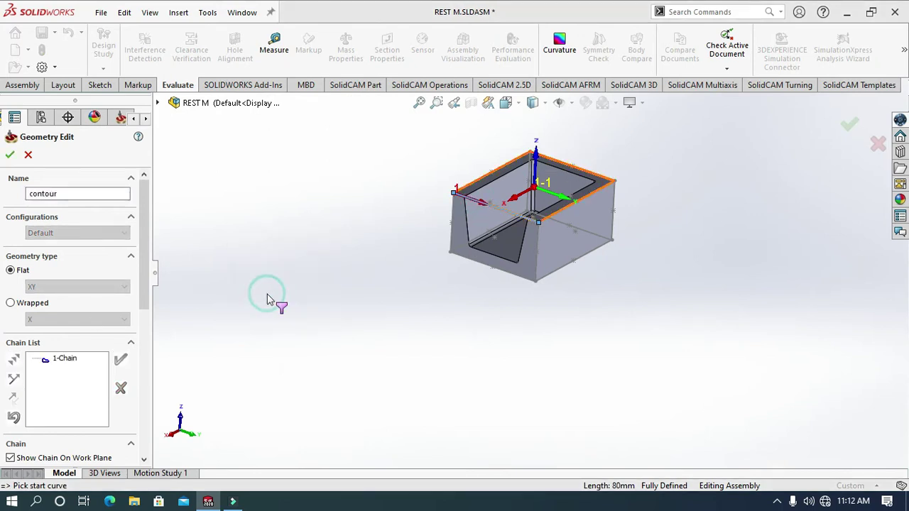
click(11, 155)
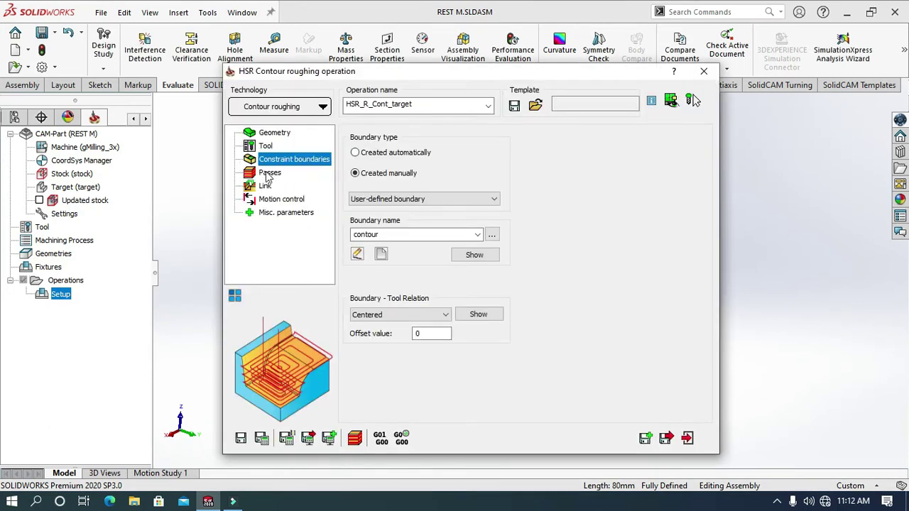
- Set the roughing passes' wall offset and floor offset to 0.3 and the step down to 0.1
click(268, 174)
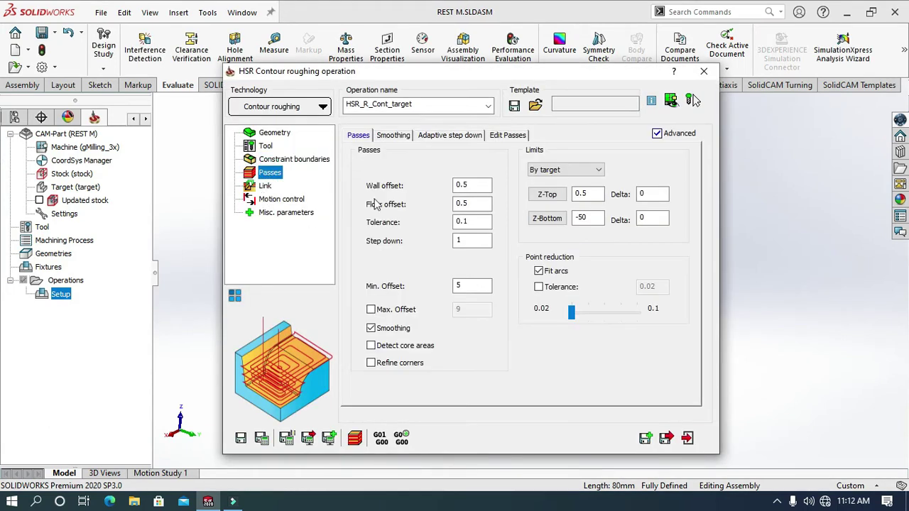
click(463, 184)
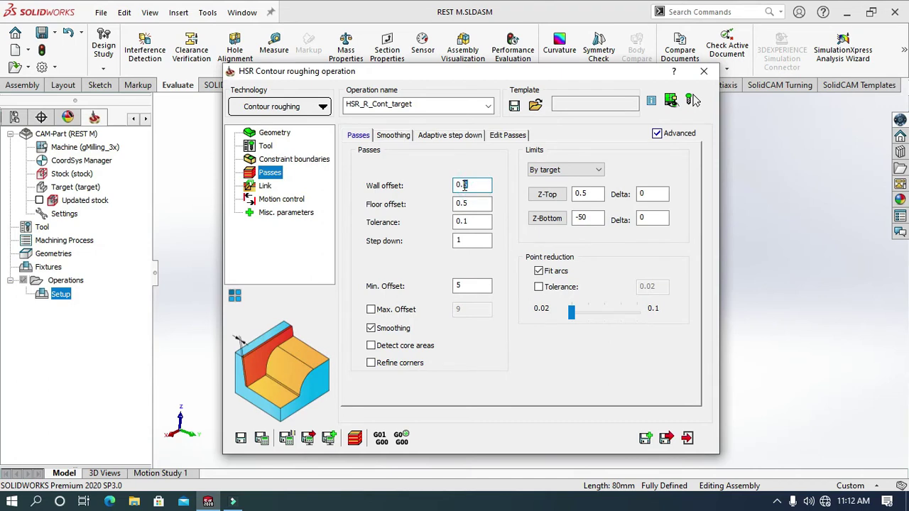
text(3)
drag(476, 204, 464, 204)
text(3)
double_click(485, 242)
text(.1)
- Rename the contour roughing operation as "Rough", then save and calculate it
double_click(418, 104)
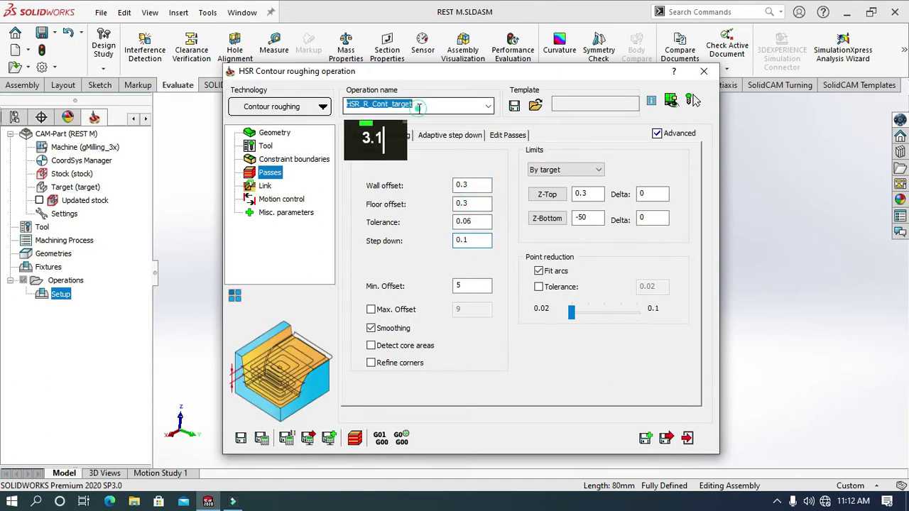
text(Rough)
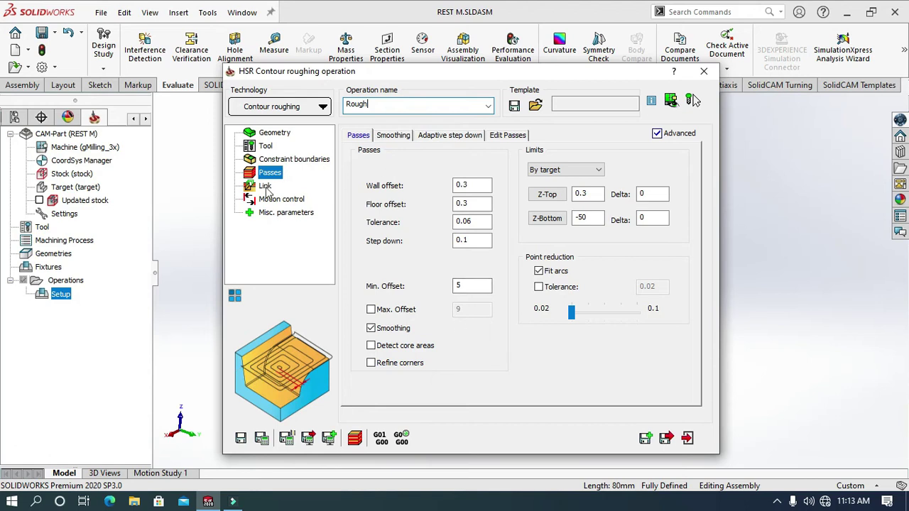
click(261, 439)
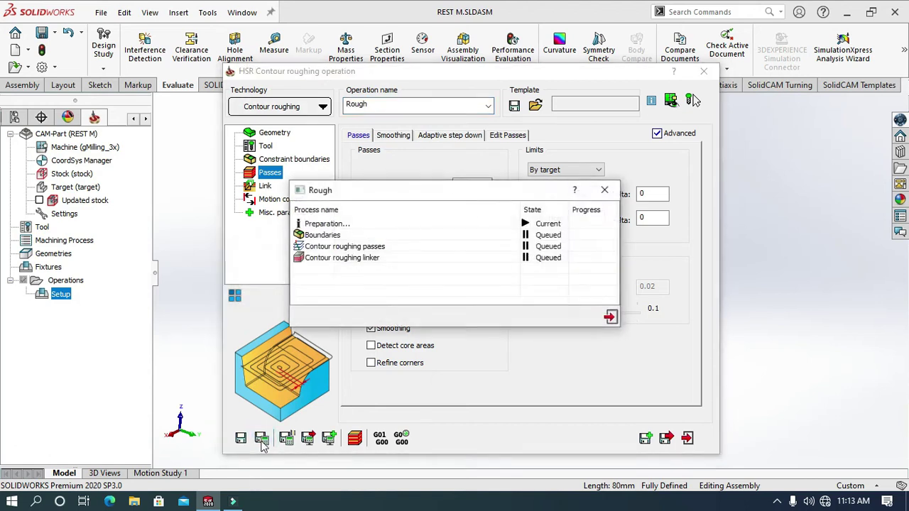
drag(424, 189, 377, 291)
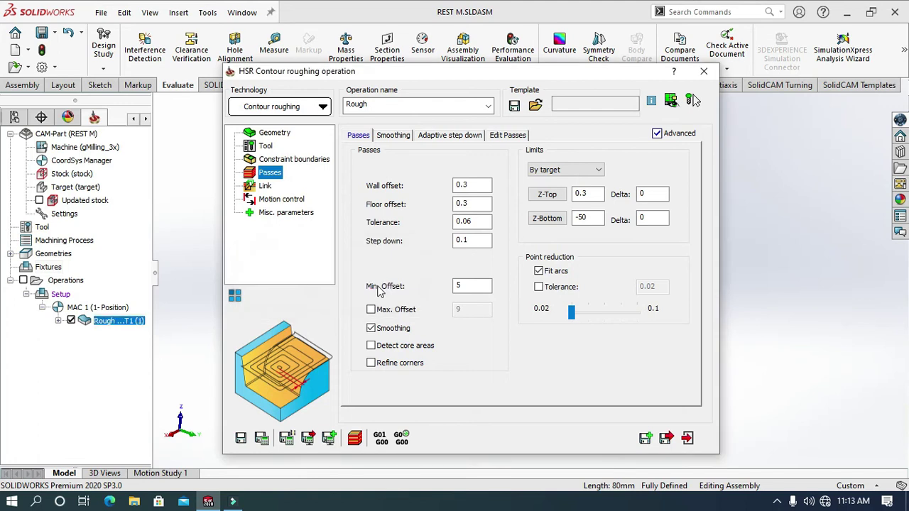
- Simulate the Rough operation's material removal in SolidVerify, inspect the machined pocket, and exit the simulation
click(355, 440)
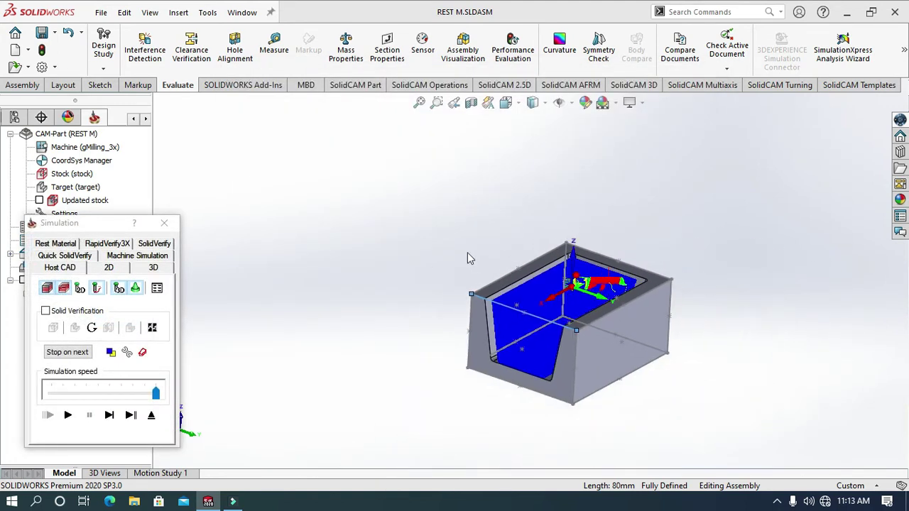
click(142, 254)
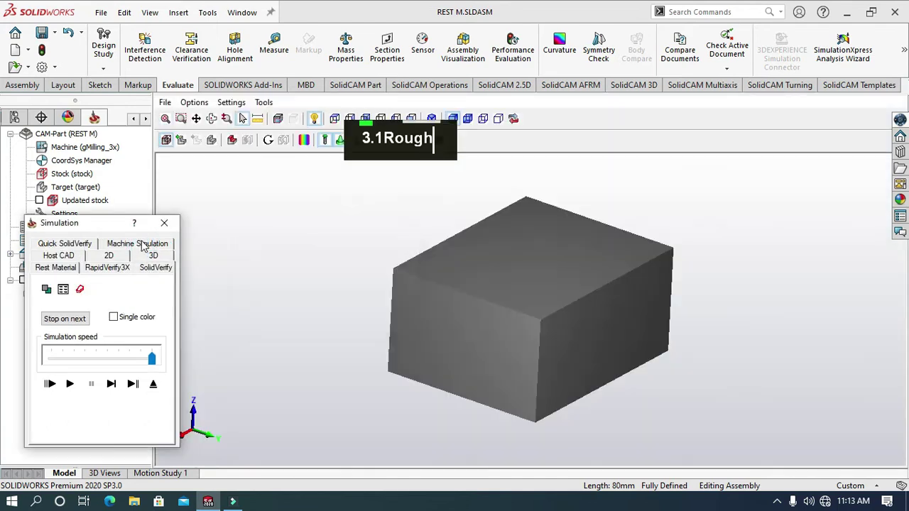
click(69, 384)
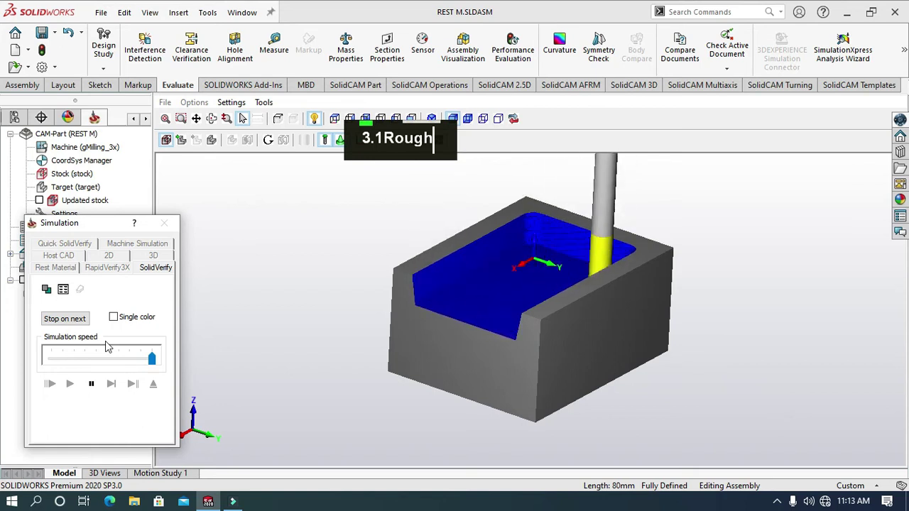
scroll(441, 387, down, 1)
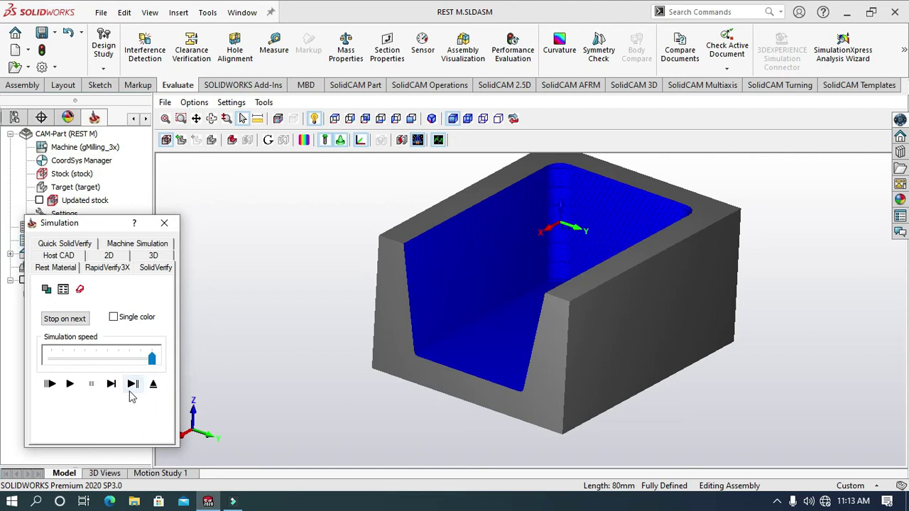
click(152, 386)
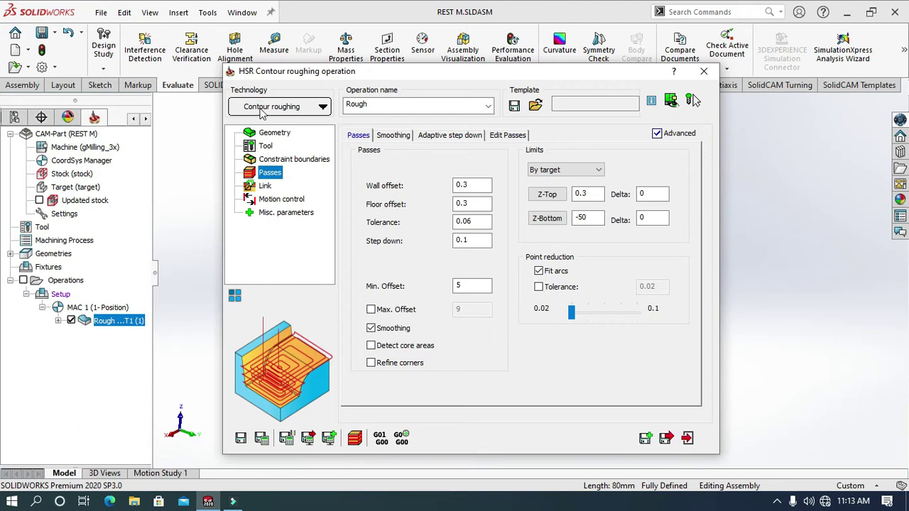
- Close the contour roughing operation and clear the edge selection on the model
click(263, 108)
click(578, 80)
click(703, 71)
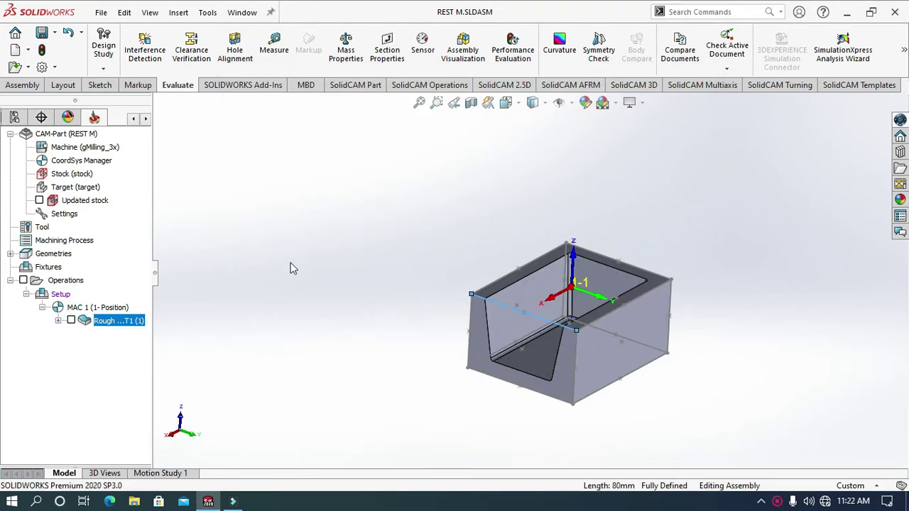
click(290, 264)
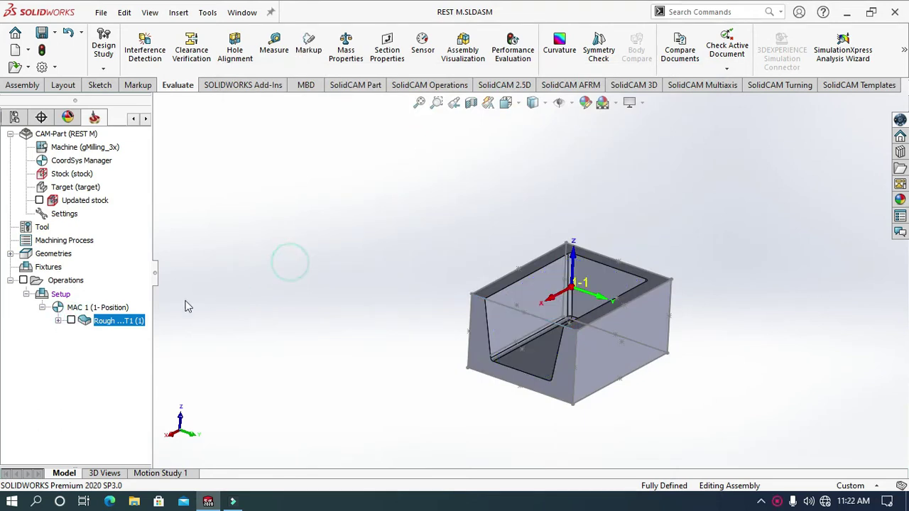
- Add a 3D HSM milling operation after Rough, using the Hybrid Constant Z technology
right_click(119, 326)
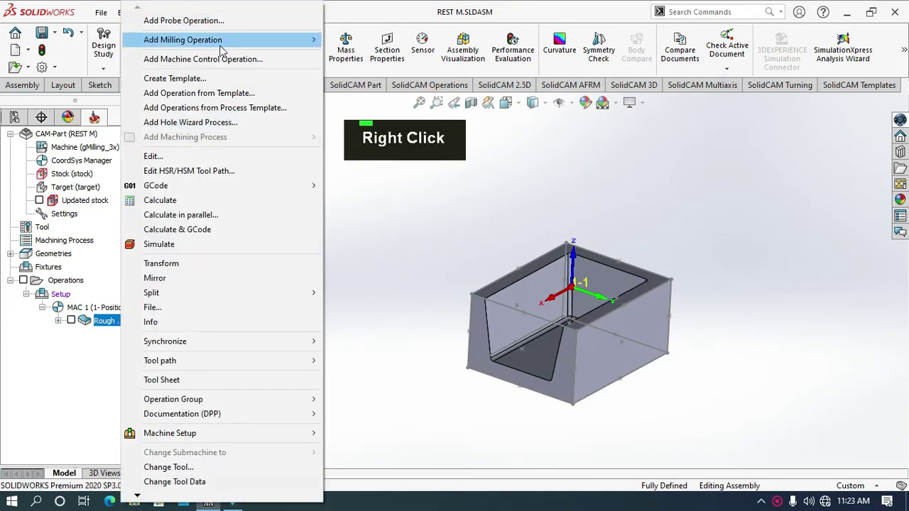
mouse_move(221, 48)
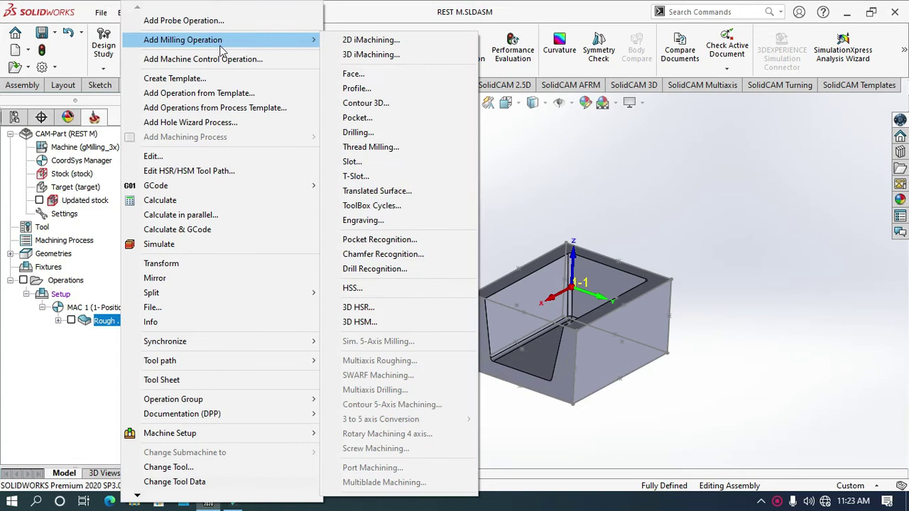
click(379, 328)
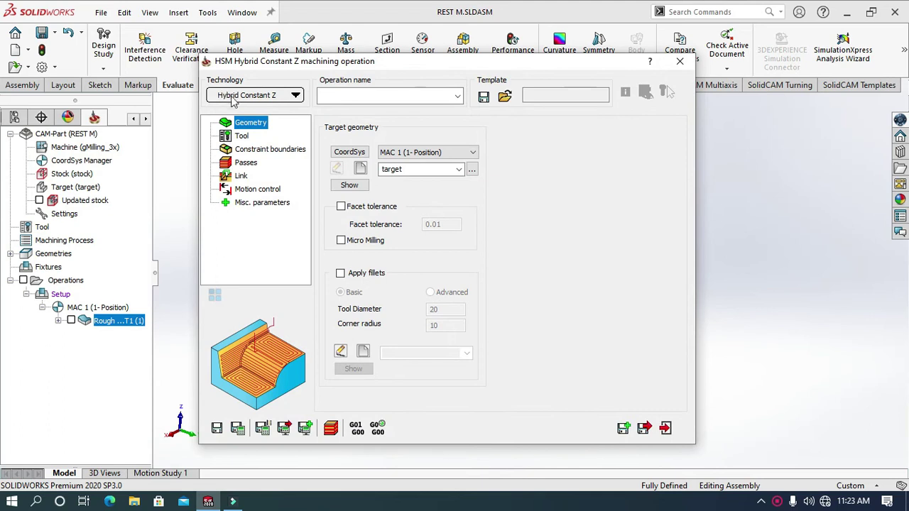
click(232, 98)
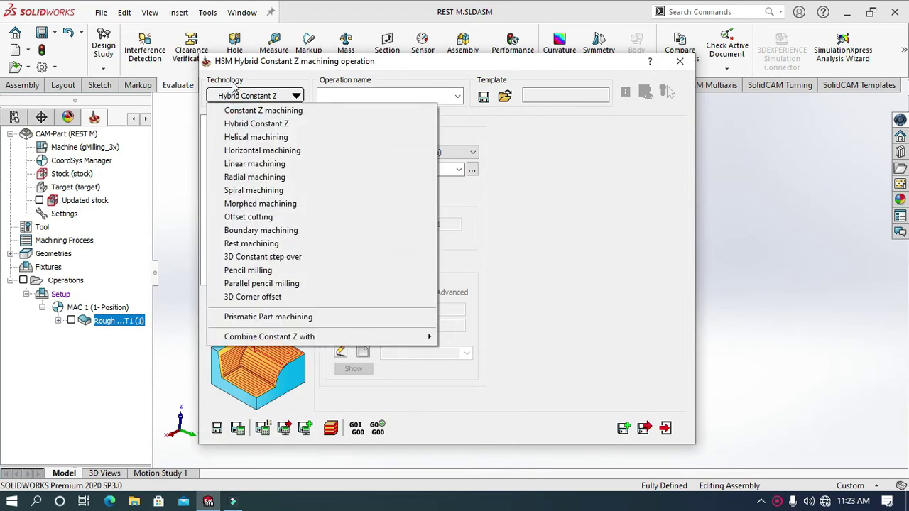
click(267, 124)
- Create a ball nose mill with diameter and arbor diameter 8 mm and assign it to the Hybrid Constant Z operation
click(241, 135)
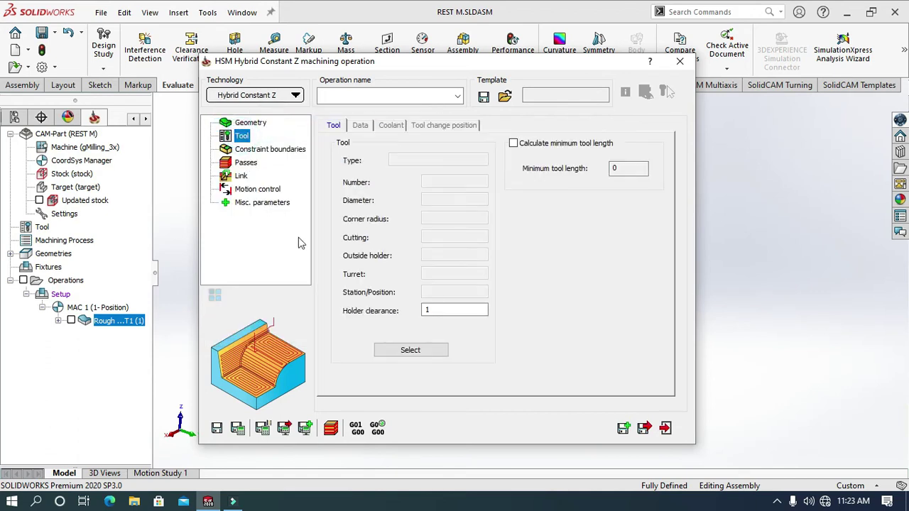
double_click(389, 345)
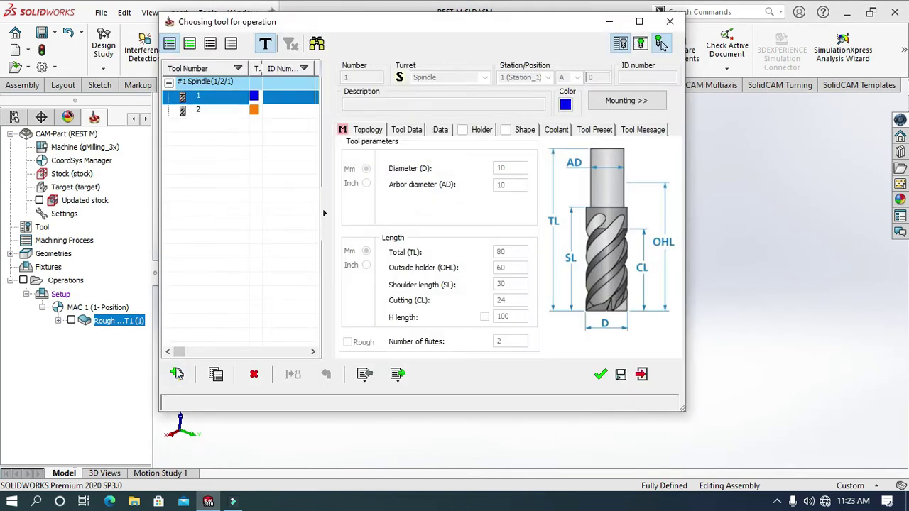
click(177, 374)
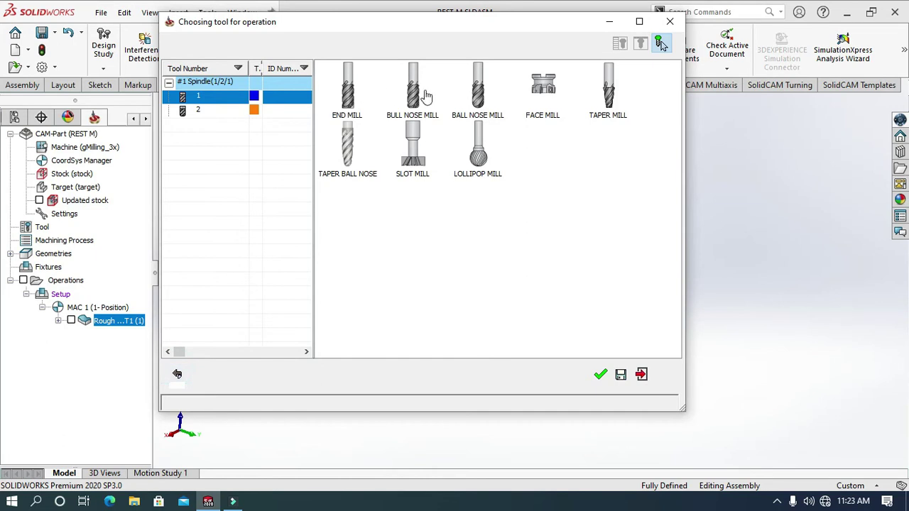
click(480, 92)
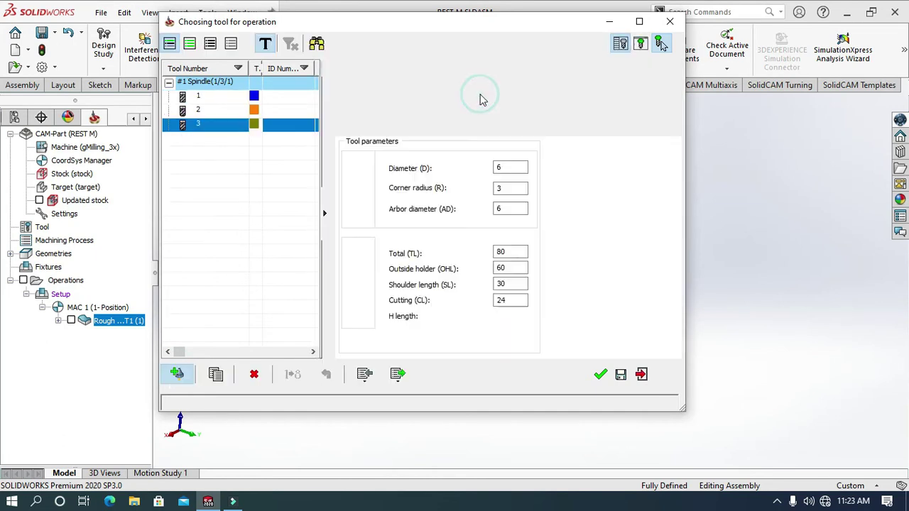
double_click(514, 169)
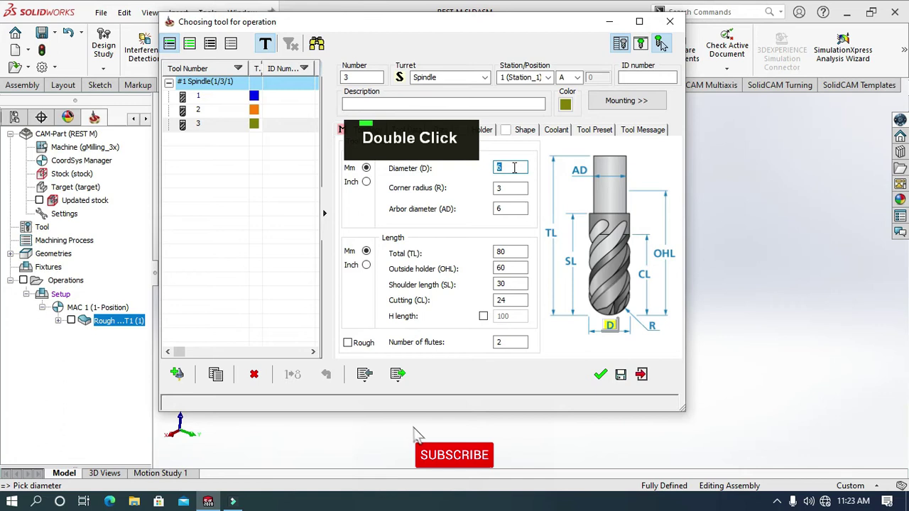
text(8)
click(519, 207)
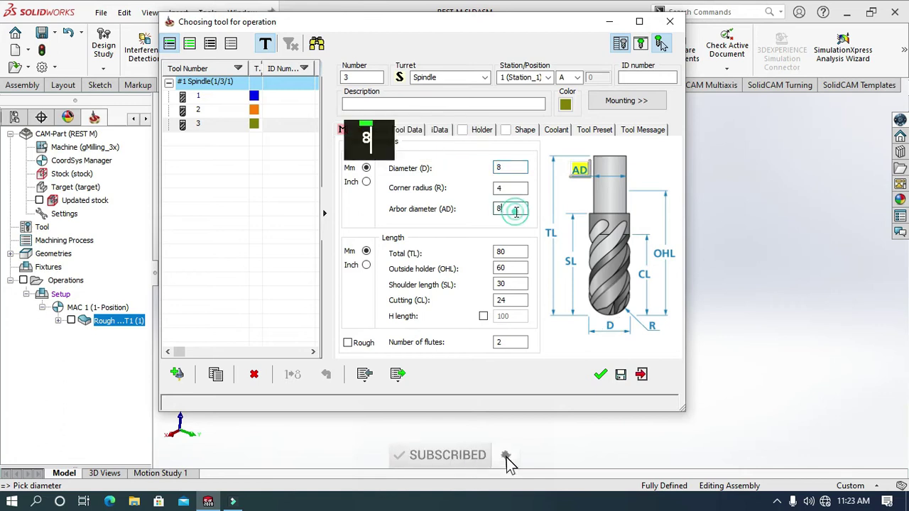
click(601, 376)
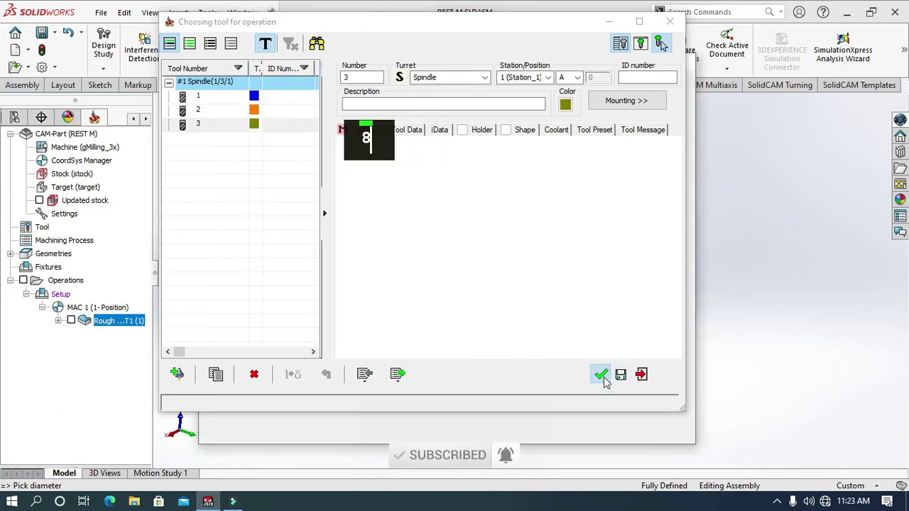
- Review the constraint boundary and set the finishing passes' step down and step over to 0.1
click(252, 150)
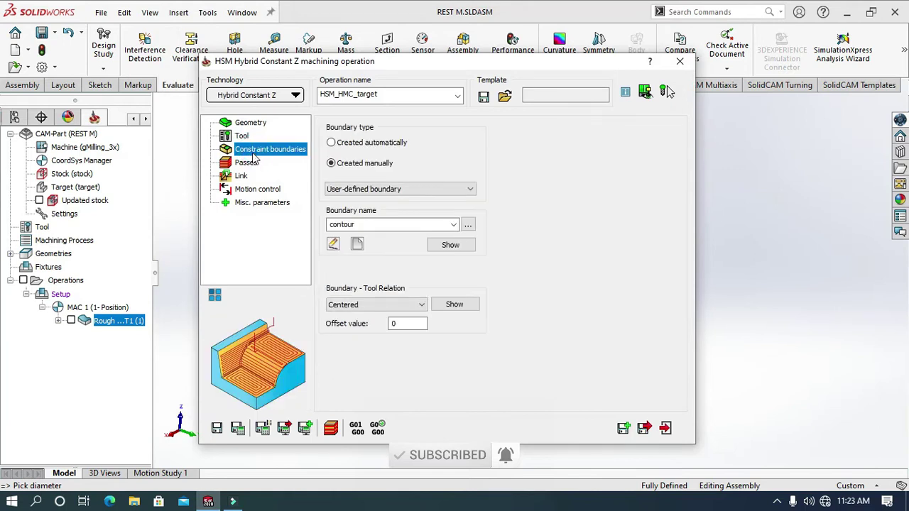
click(245, 164)
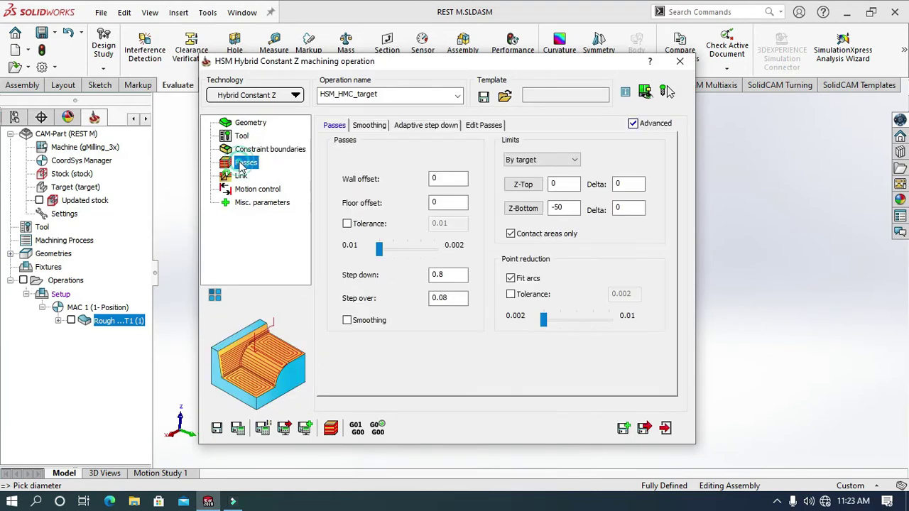
click(445, 279)
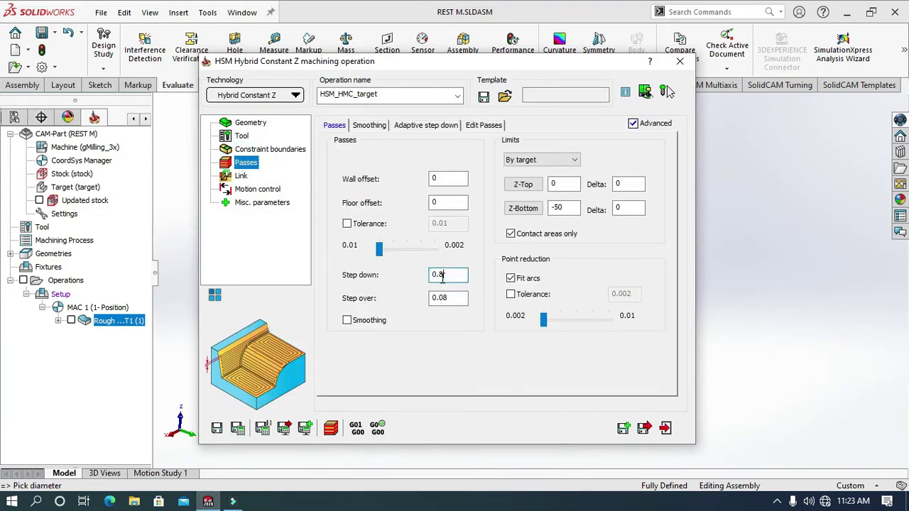
text(1)
click(441, 298)
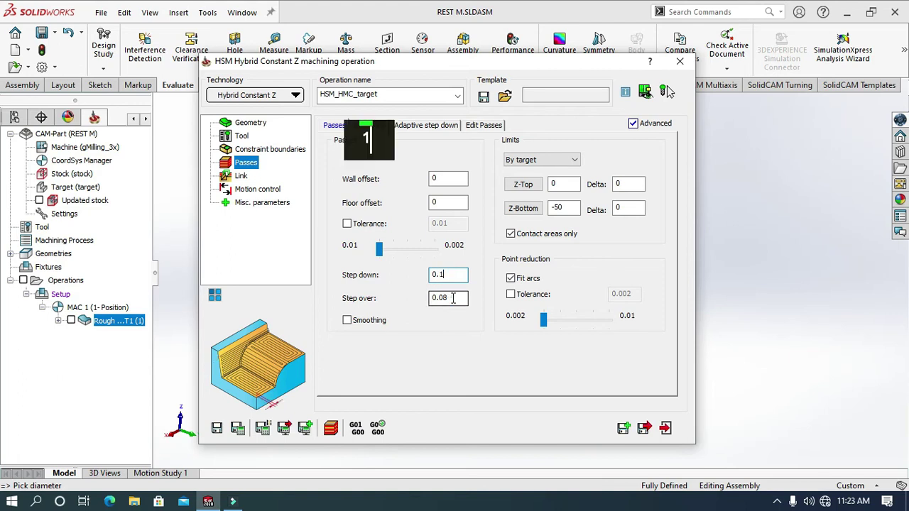
text(1)
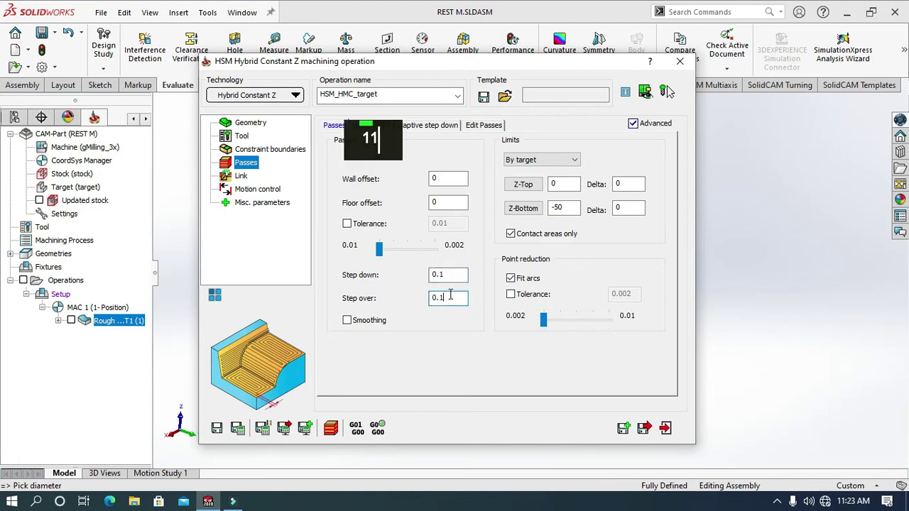
- Review the link, motion control and miscellaneous parameters, rename the operation as "finish_A", then save and calculate it
click(241, 175)
double_click(257, 188)
double_click(260, 202)
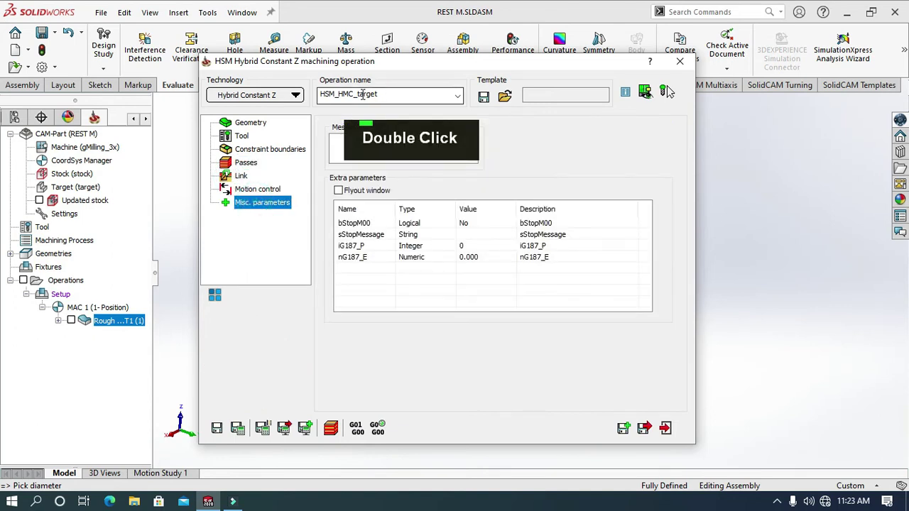
double_click(389, 93)
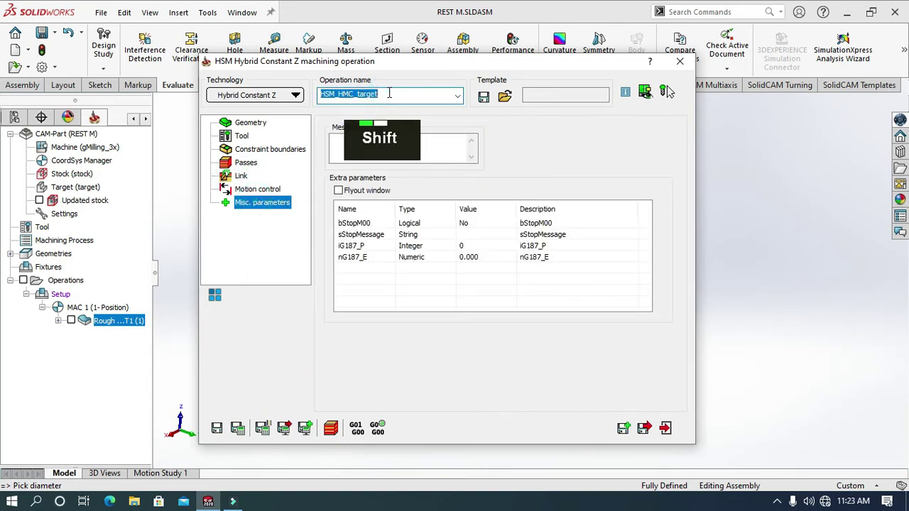
text(Finkish)
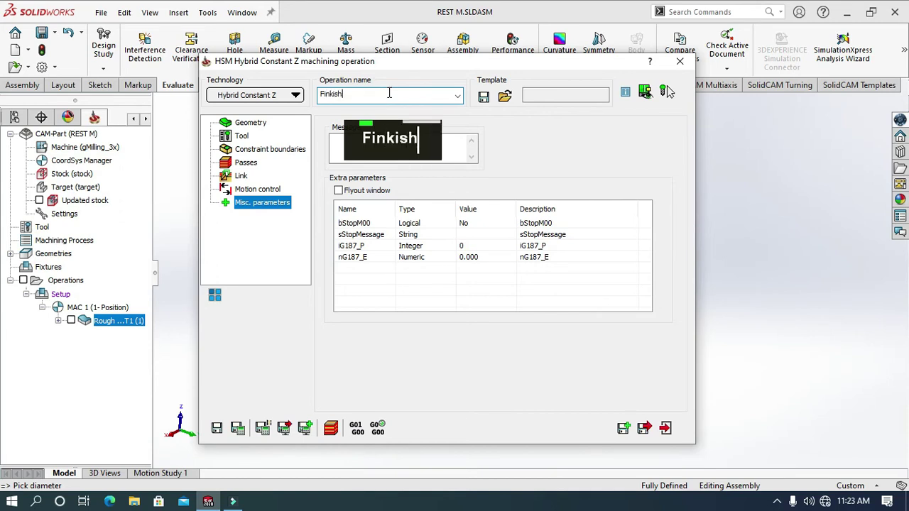
key(BackSpace)
key(BackSpace)
key(BackSpace)
key(BackSpace)
key(BackSpace)
key(BackSpace)
key(BackSpace)
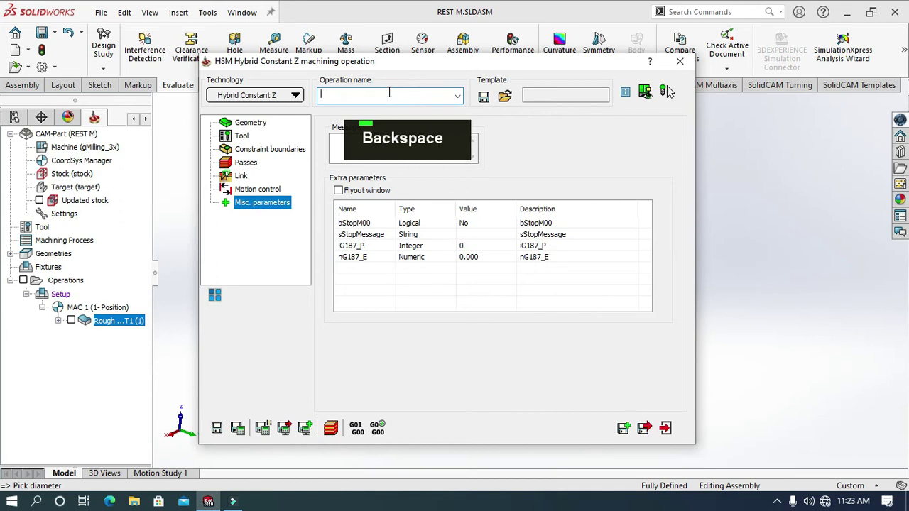
text(fini)
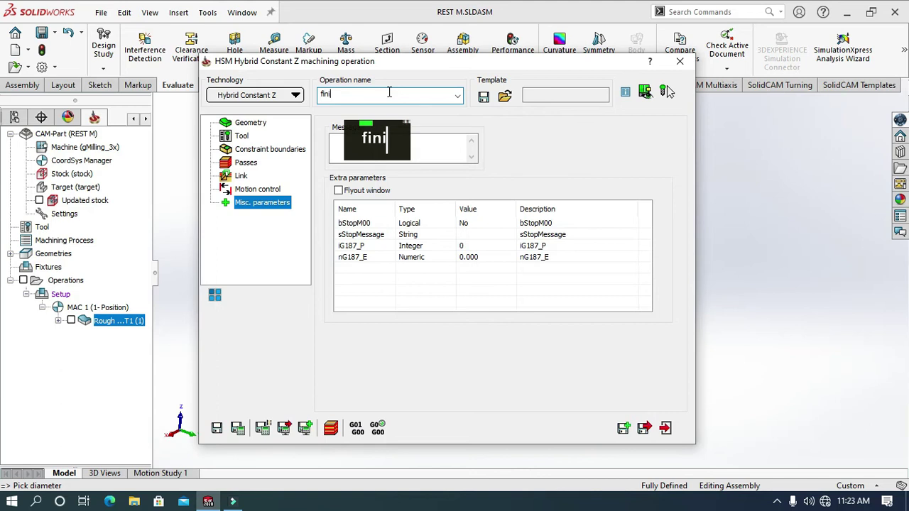
text(sh_)
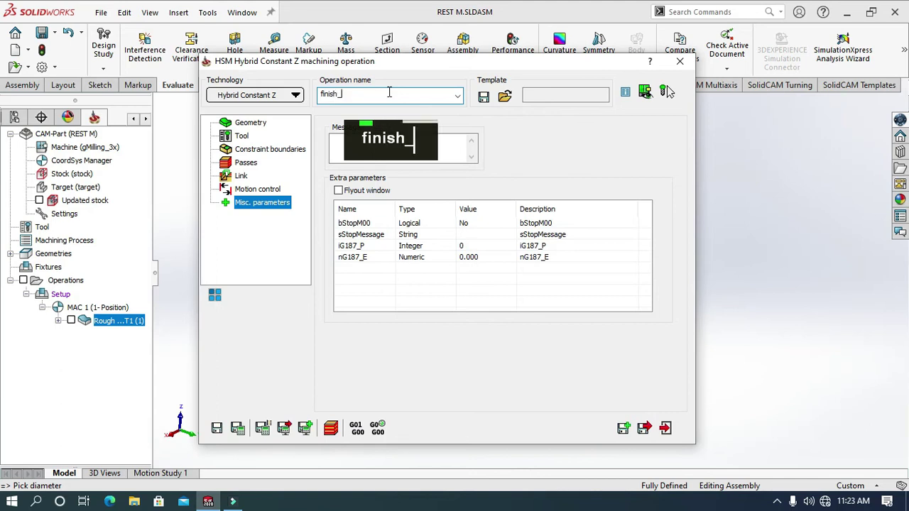
text(A)
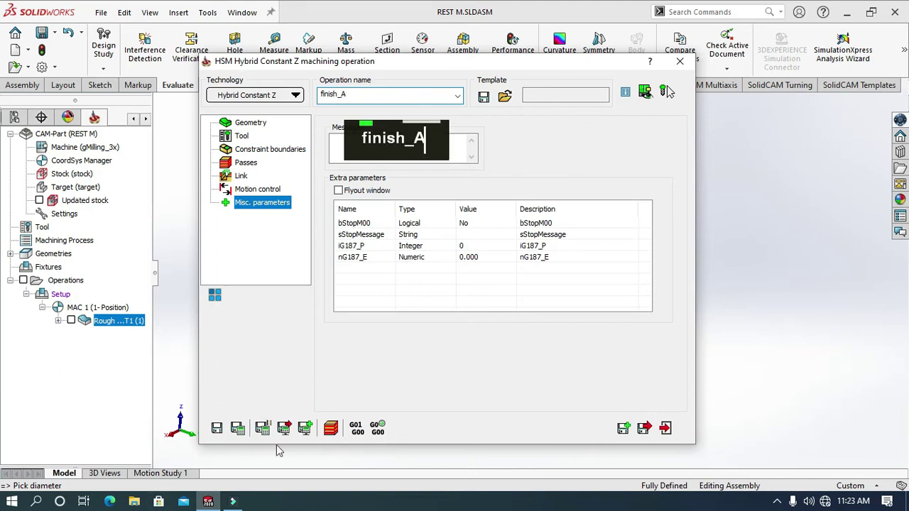
click(238, 428)
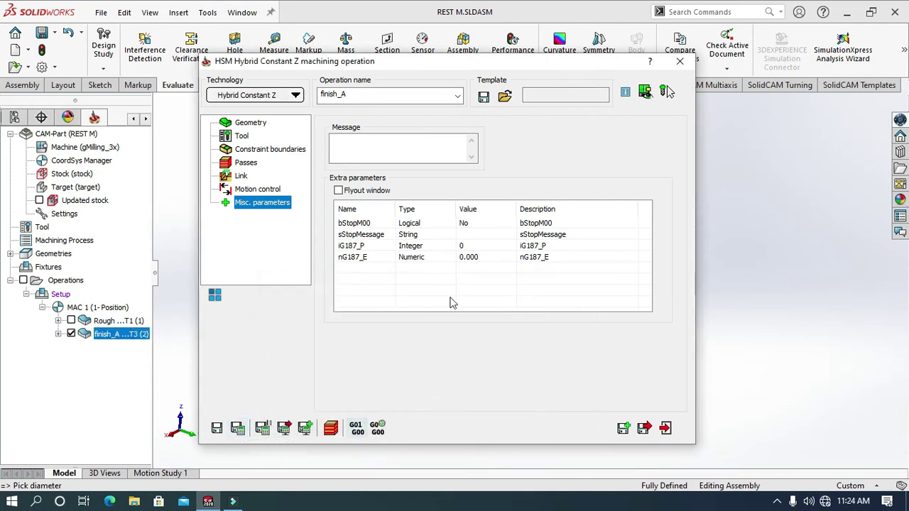
- Inspect the finish_A tool path on the model and run its material removal simulation in SolidVerify
click(331, 427)
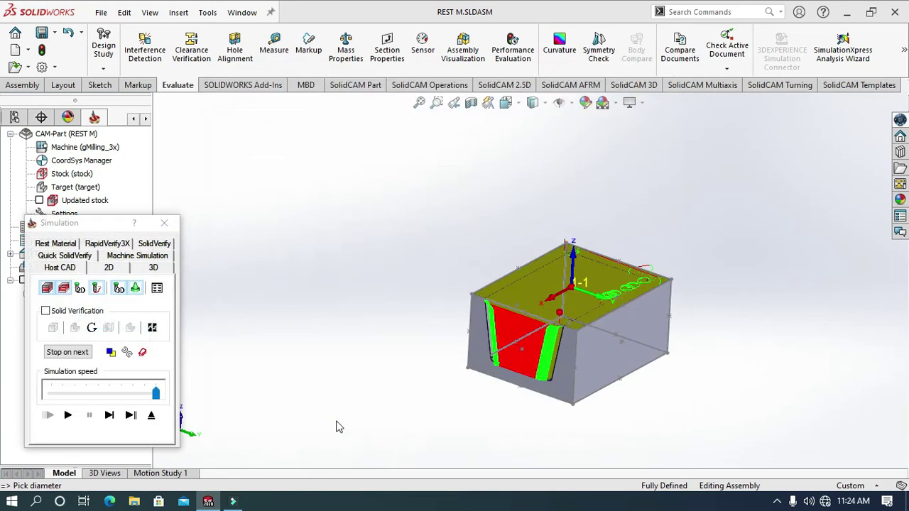
scroll(506, 324, down, 5)
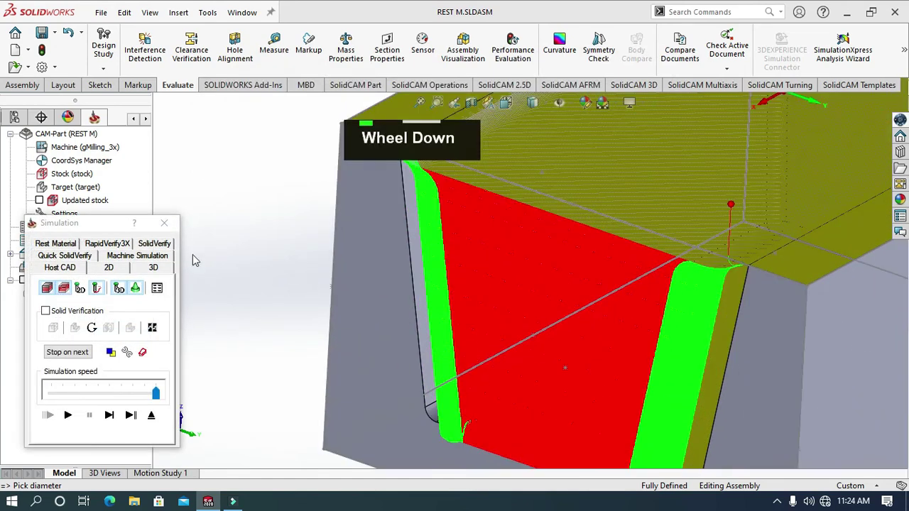
click(167, 245)
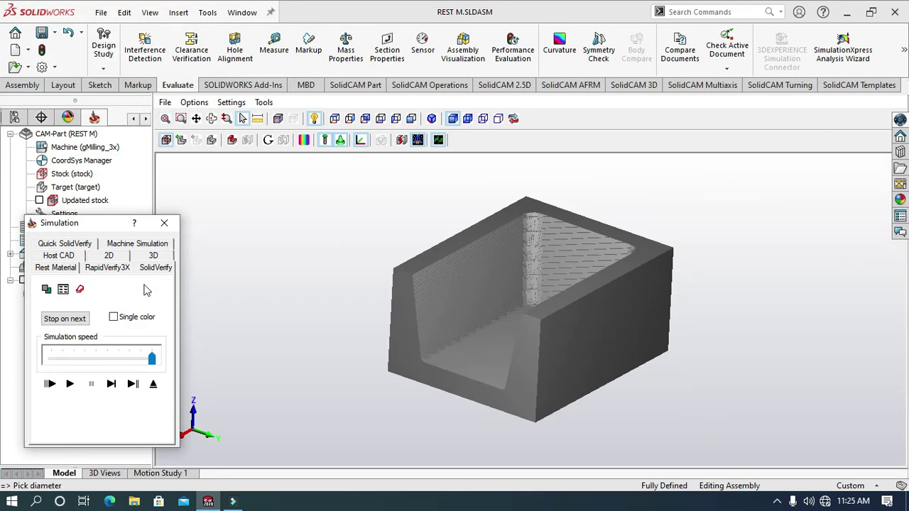
click(71, 385)
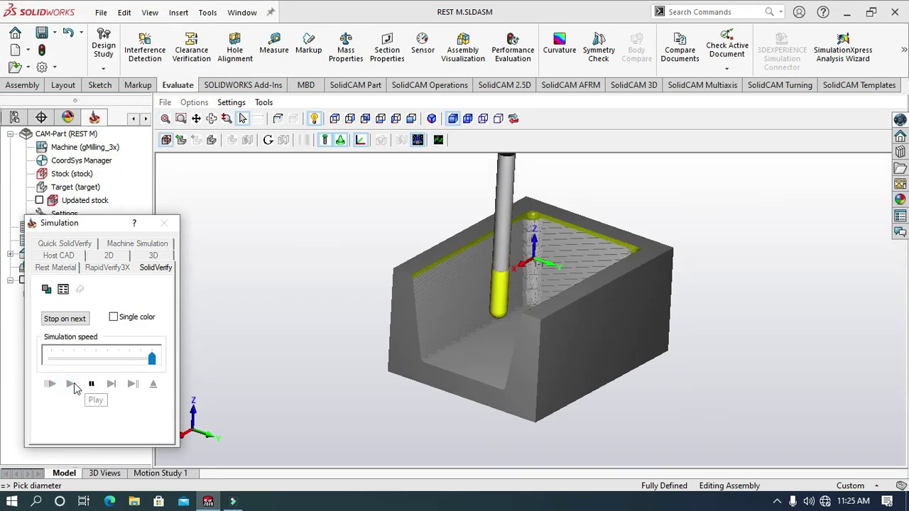
- Inspect the pocket during the finish_A material removal simulation, exit the simulation and close the operation
scroll(476, 302, down, 3)
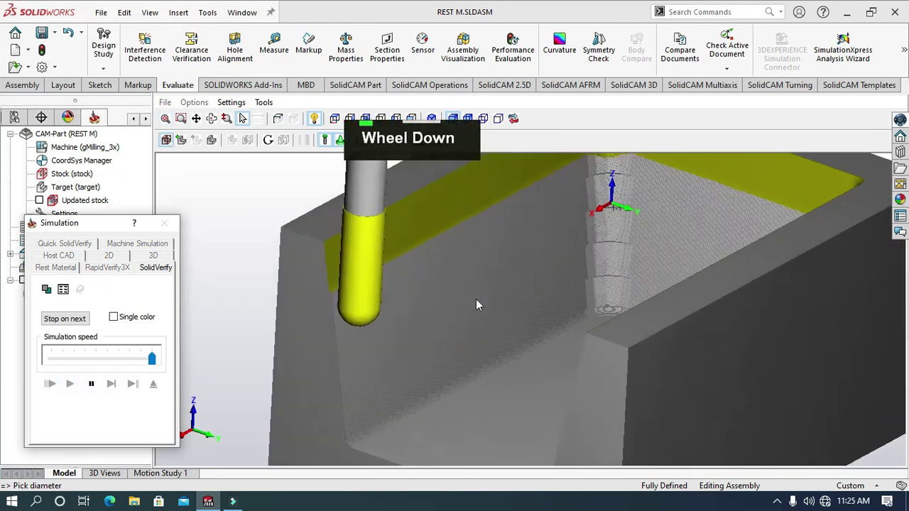
scroll(476, 302, up, 3)
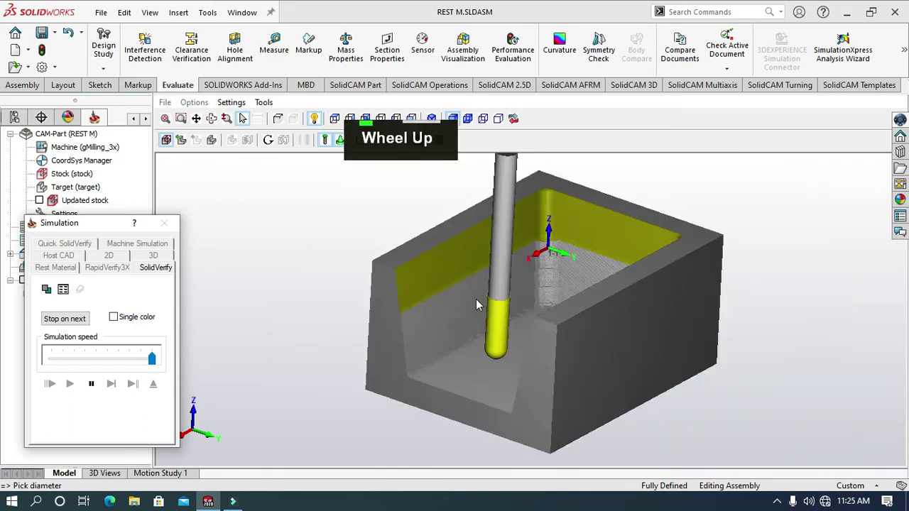
scroll(549, 338, down, 3)
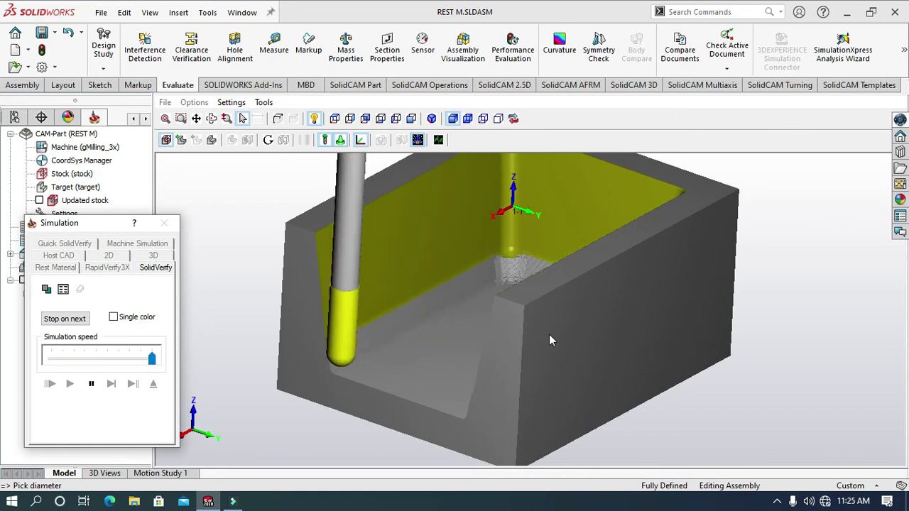
middle_drag(507, 346, 527, 351)
scroll(530, 353, up, 1)
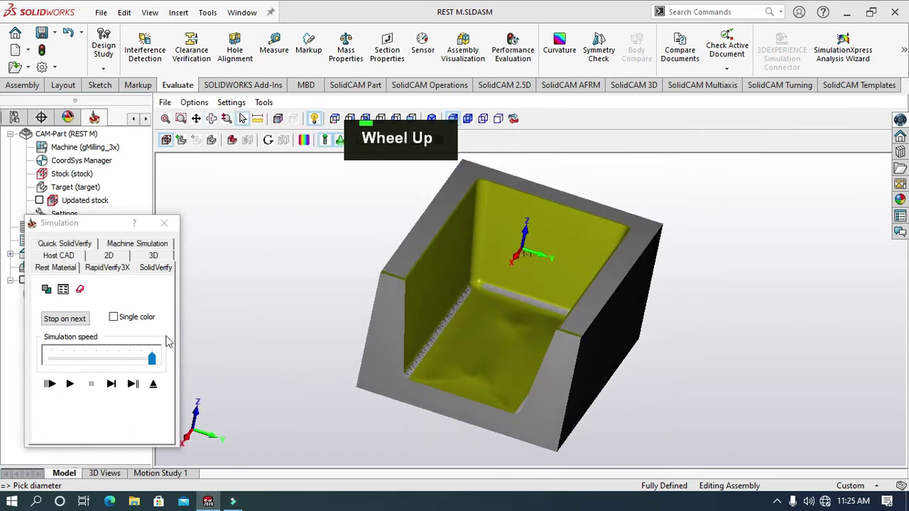
click(153, 383)
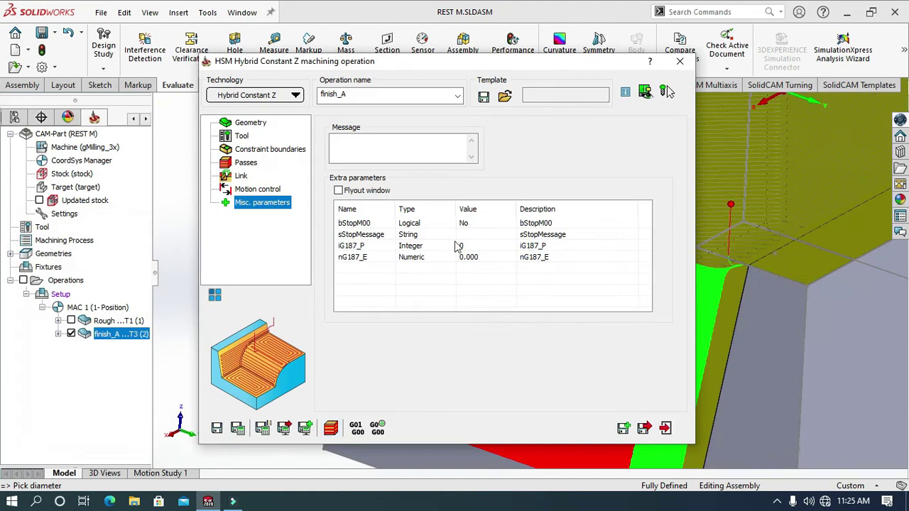
click(678, 62)
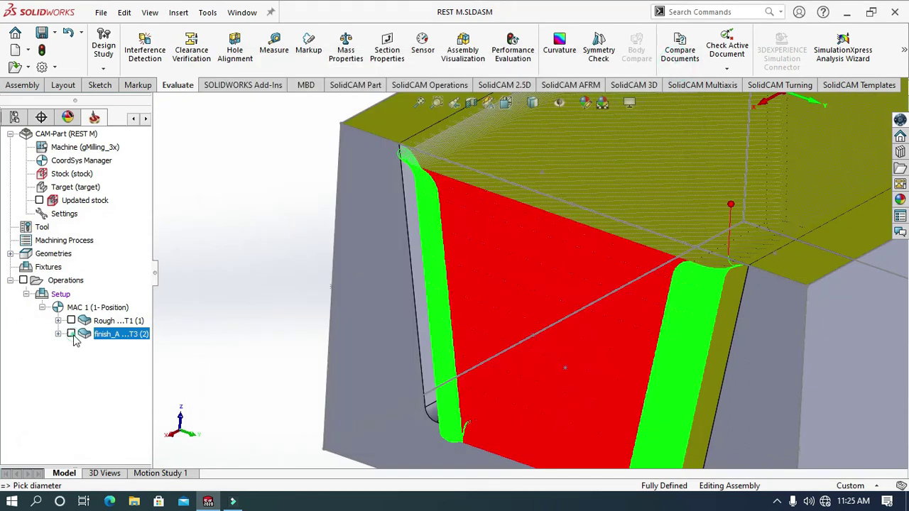
- Save a copy of the finish_A operation and change the copy's technology to Rest machining
double_click(103, 335)
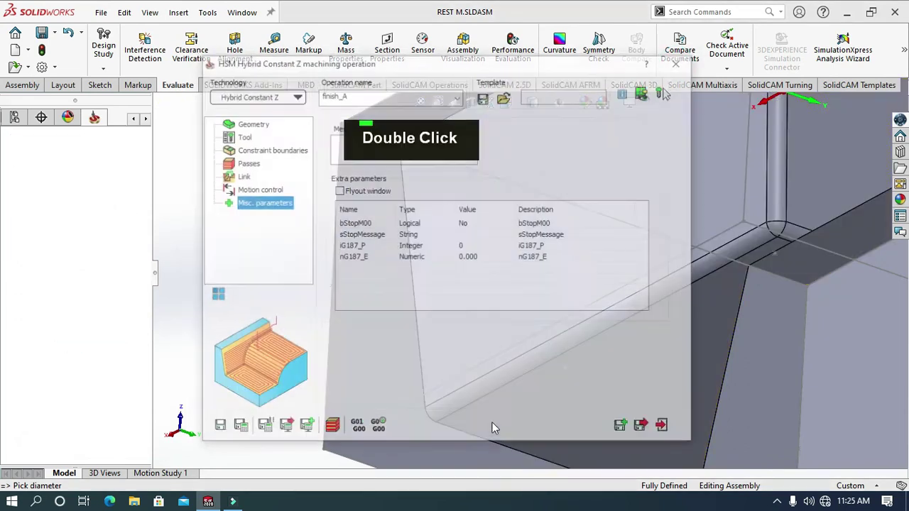
click(619, 425)
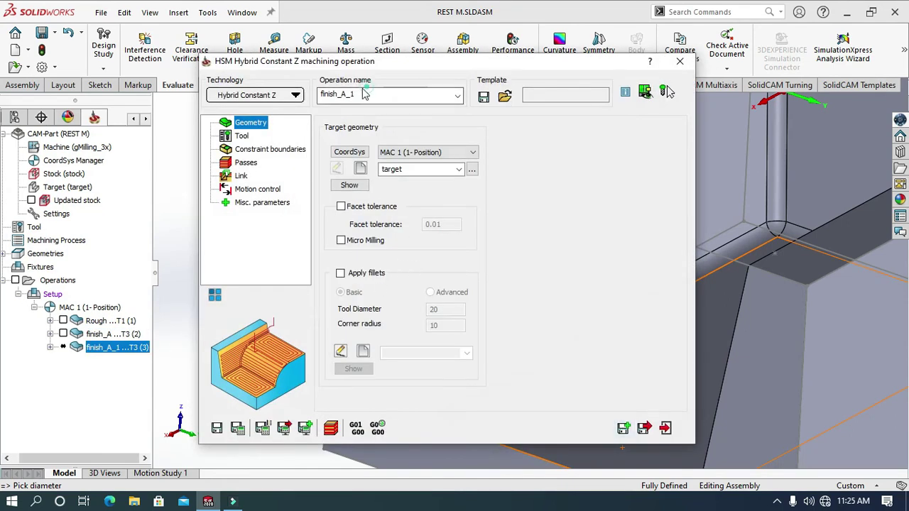
click(359, 94)
click(356, 95)
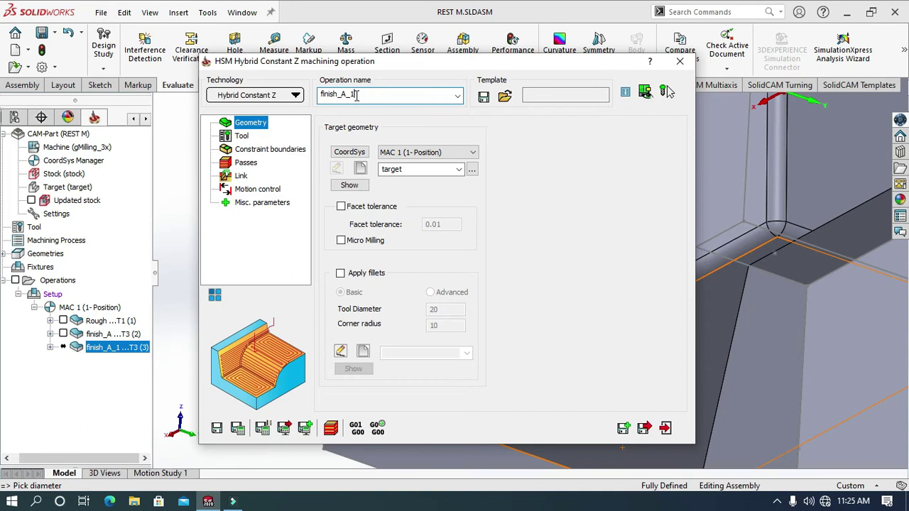
click(295, 95)
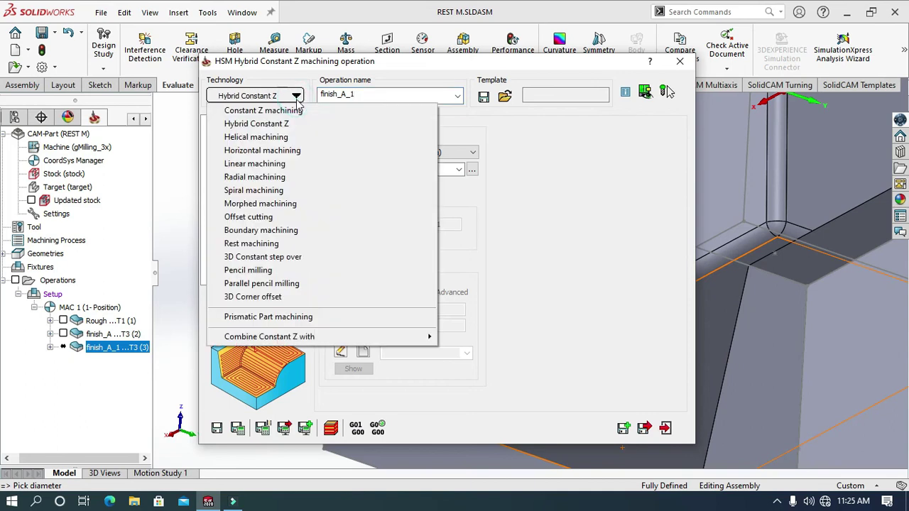
click(228, 244)
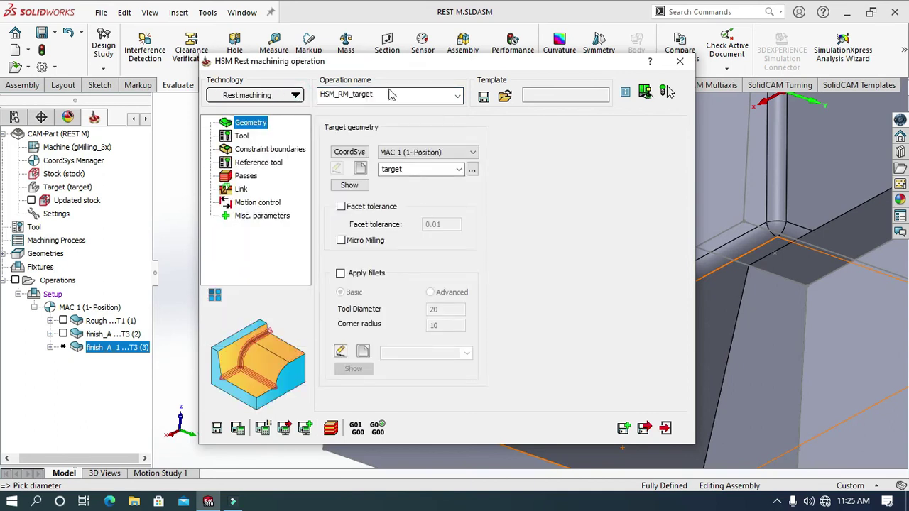
- Rename the rest machining operation as "Rest"
key(shift+r)
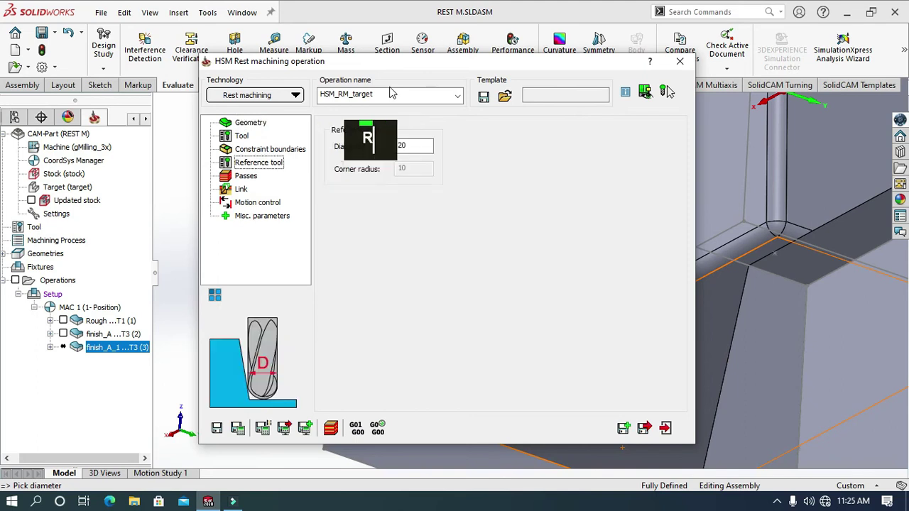
double_click(385, 94)
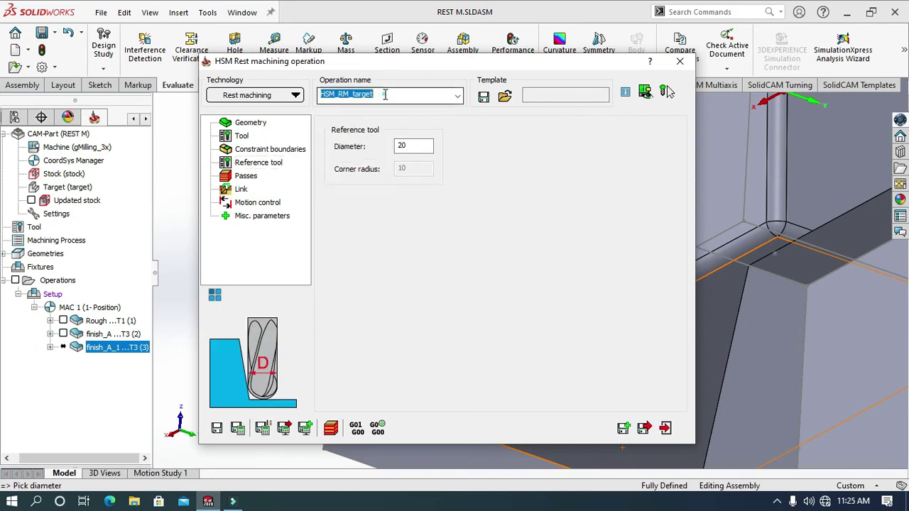
text(Re)
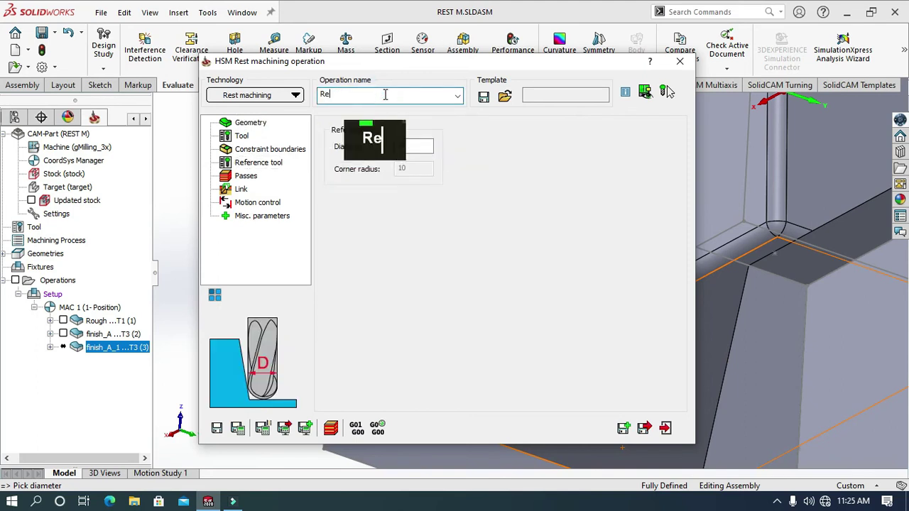
text(st)
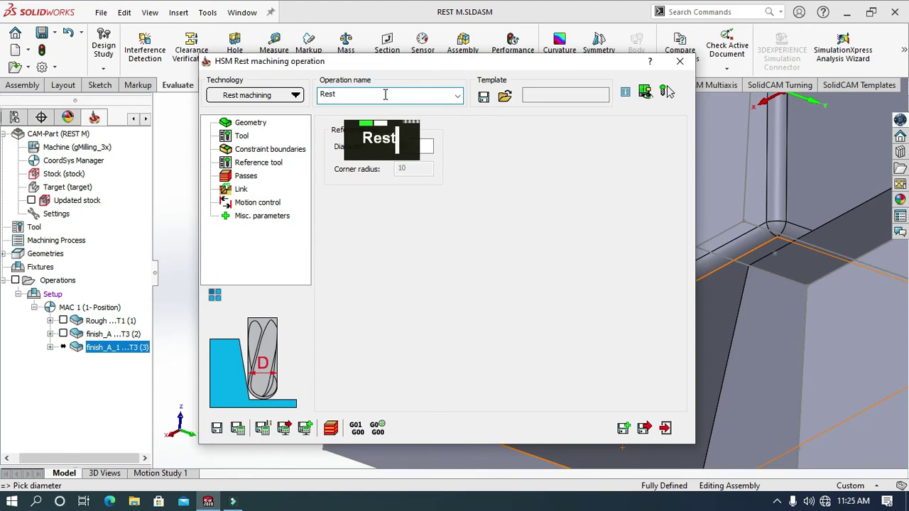
- Create a ball nose mill with diameter and arbor diameter 4 mm and assign it to the Rest operation
click(240, 136)
click(386, 356)
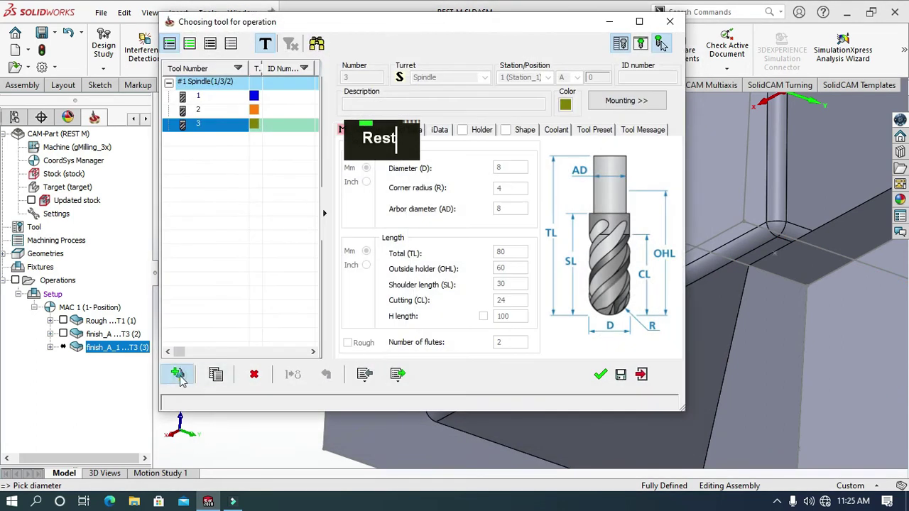
click(179, 374)
click(359, 99)
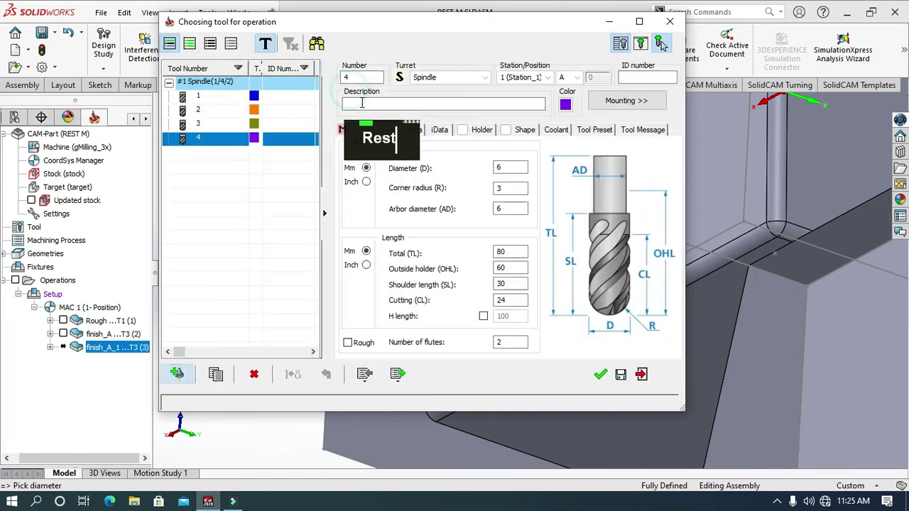
double_click(510, 167)
text(4)
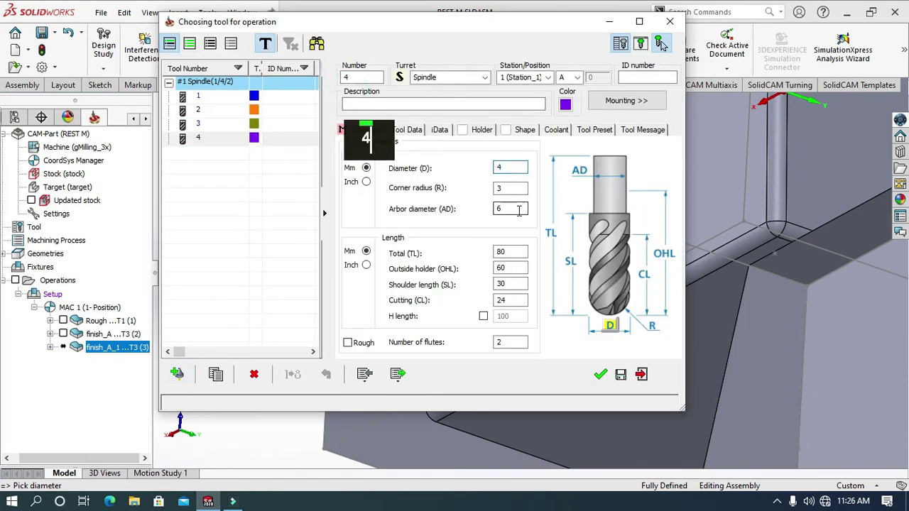
double_click(518, 211)
text(4)
click(599, 384)
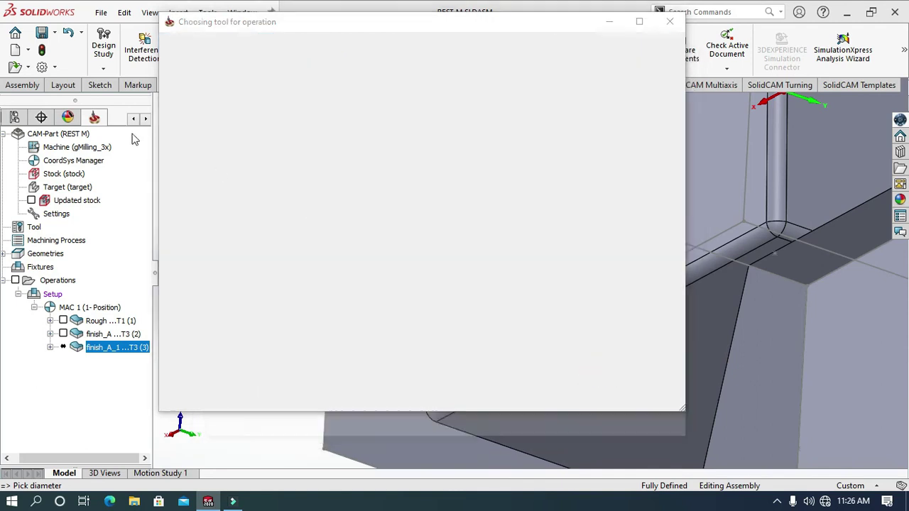
- Set the reference tool diameter of the Rest operation to 8
click(245, 151)
click(250, 162)
double_click(413, 145)
text(8)
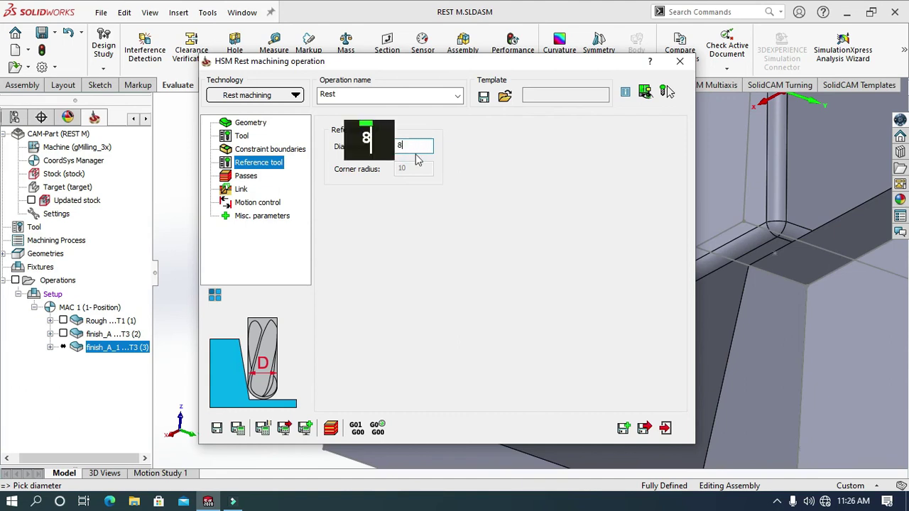
- Set the rest machining passes' step down and step over to 0.05 and the upper Z limit to -0.01
click(245, 177)
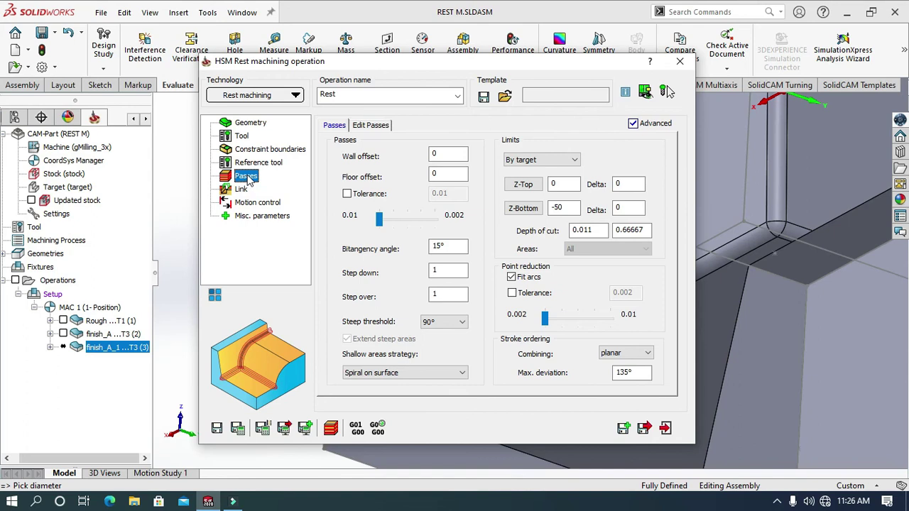
double_click(451, 270)
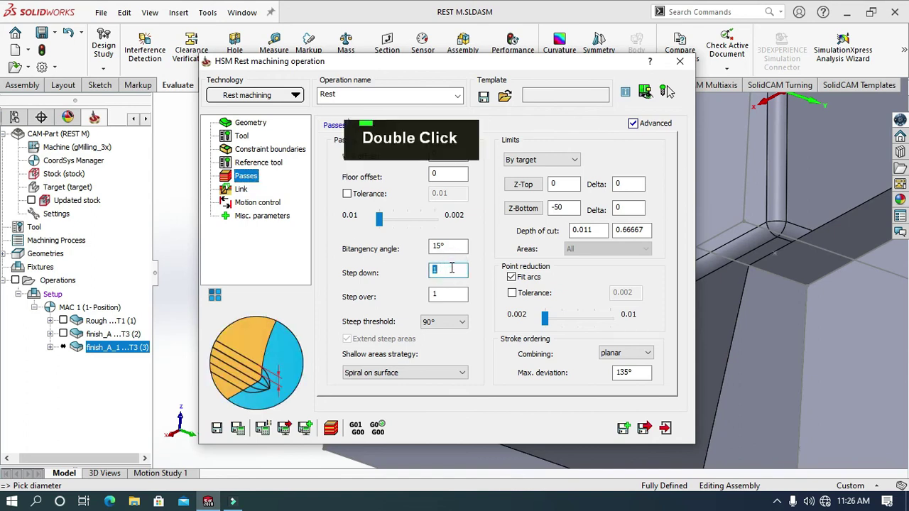
text(.05)
click(443, 297)
click(463, 298)
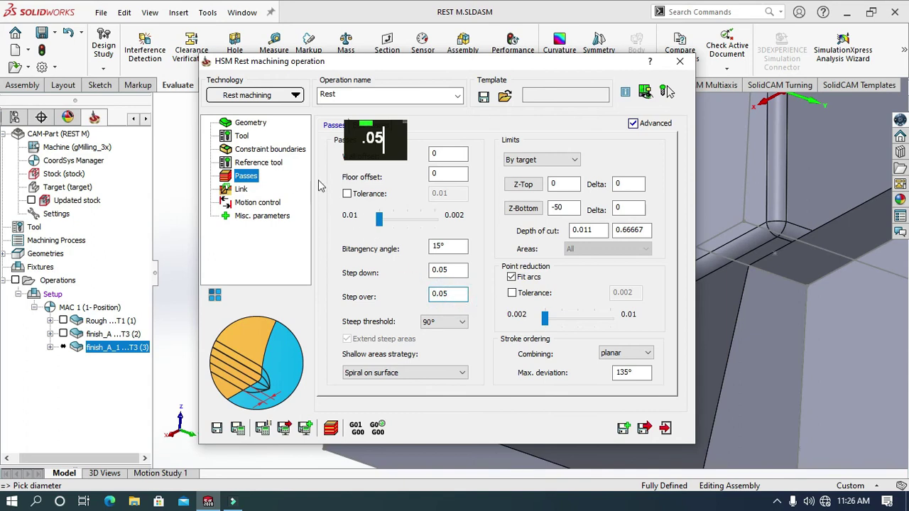
click(563, 184)
text(-.01)
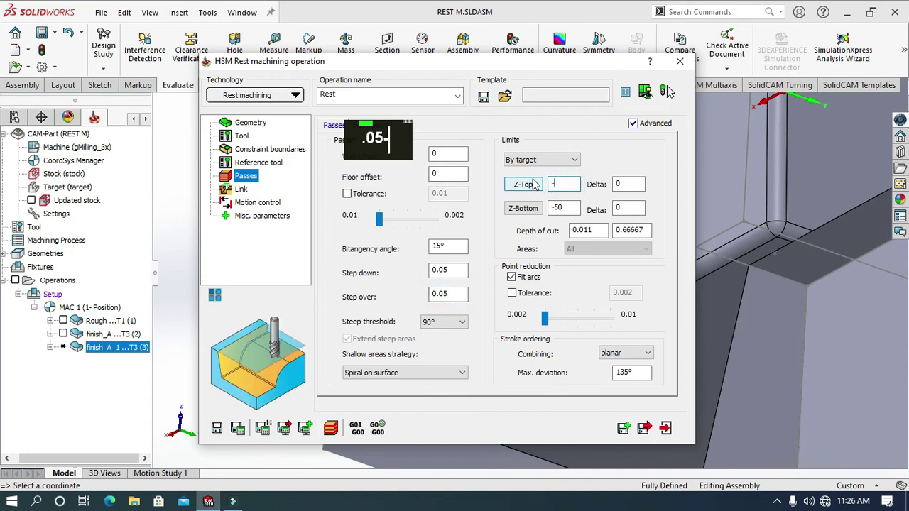
- Set the rest machining passes' tolerance to 0.008, then save and calculate the operation
click(245, 190)
click(250, 217)
double_click(250, 216)
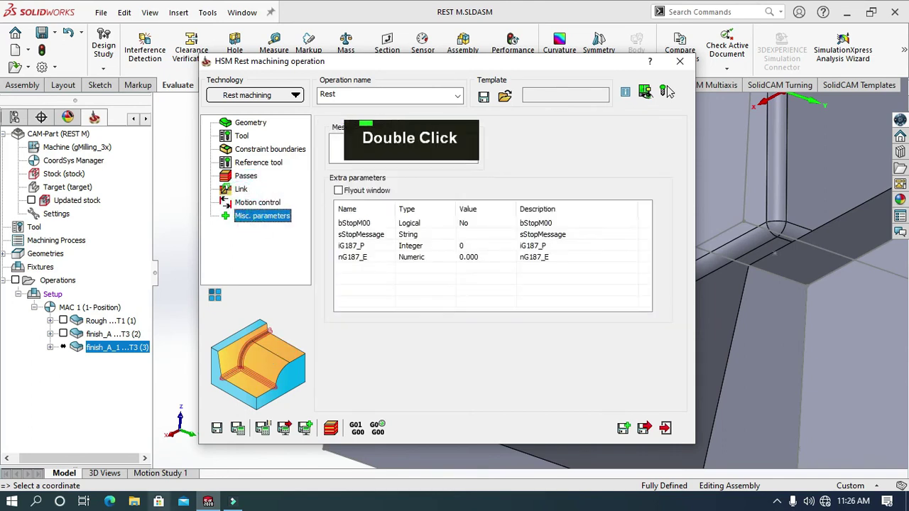
click(245, 163)
click(246, 177)
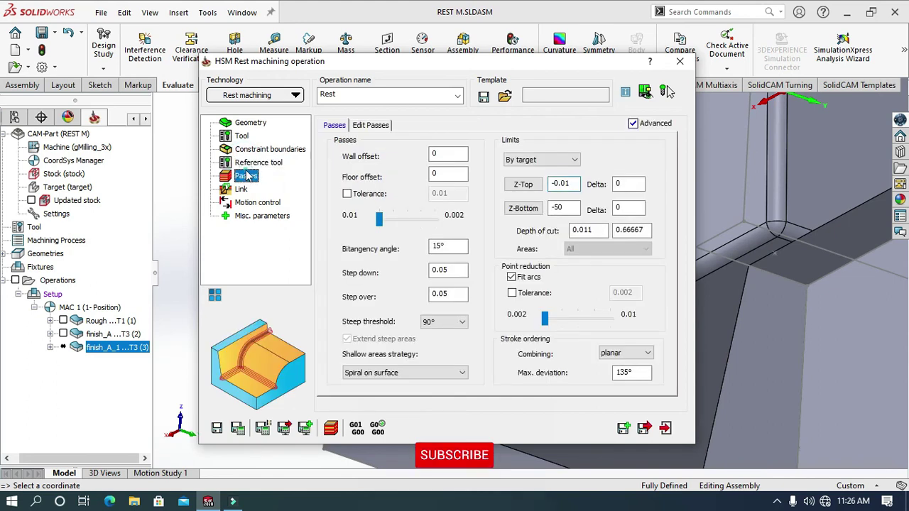
drag(381, 219, 399, 222)
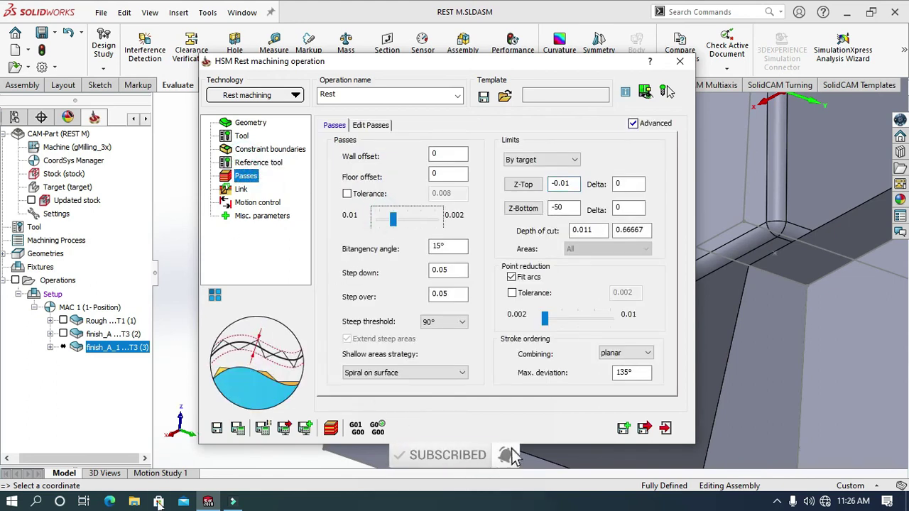
click(238, 428)
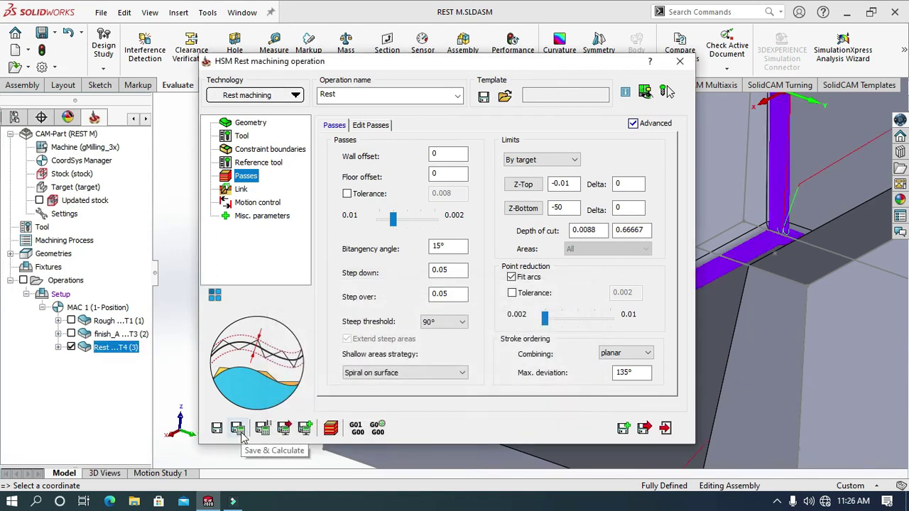
- Run the Rest operation's material removal simulation in SolidVerify, inspect the pocket's fillets and corners, then exit the simulation
click(330, 427)
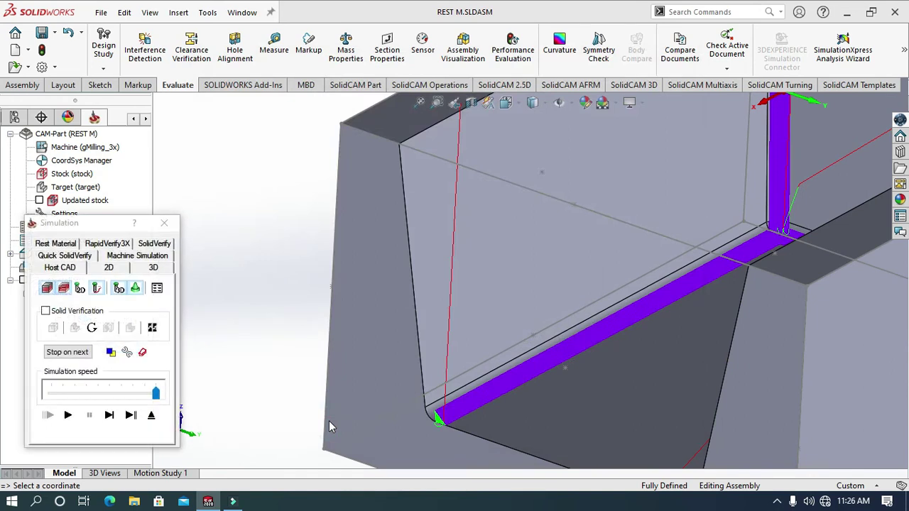
click(153, 245)
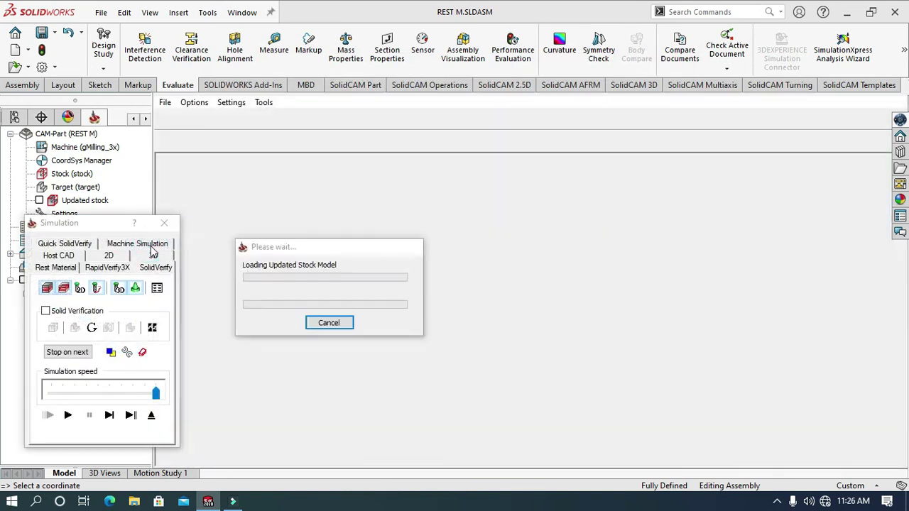
scroll(490, 417, down, 2)
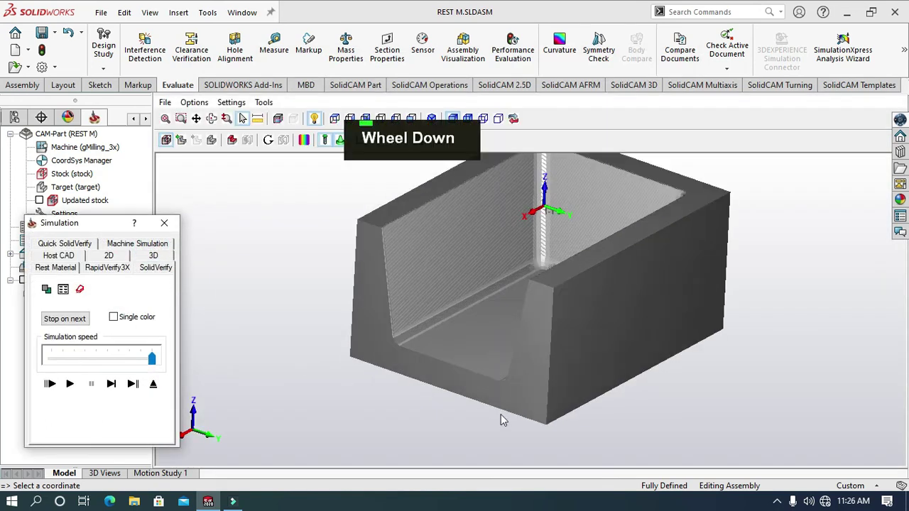
click(69, 383)
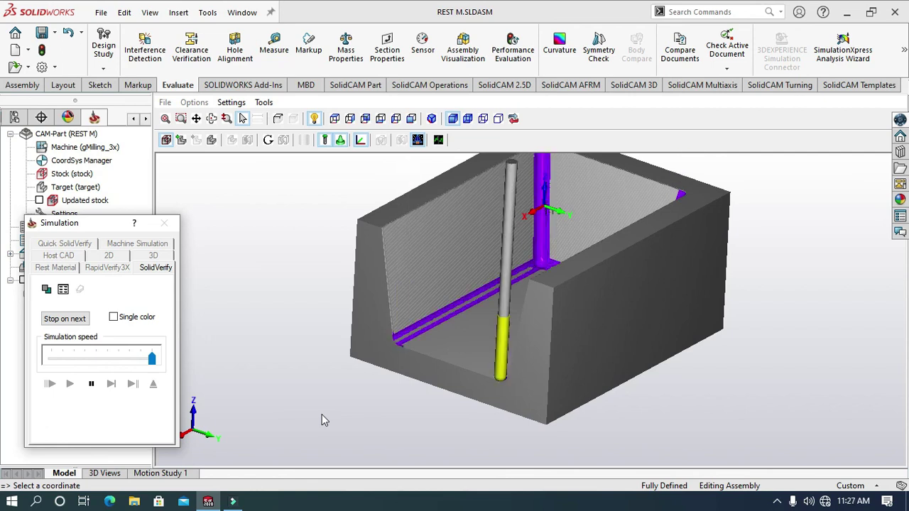
scroll(530, 312, up, 3)
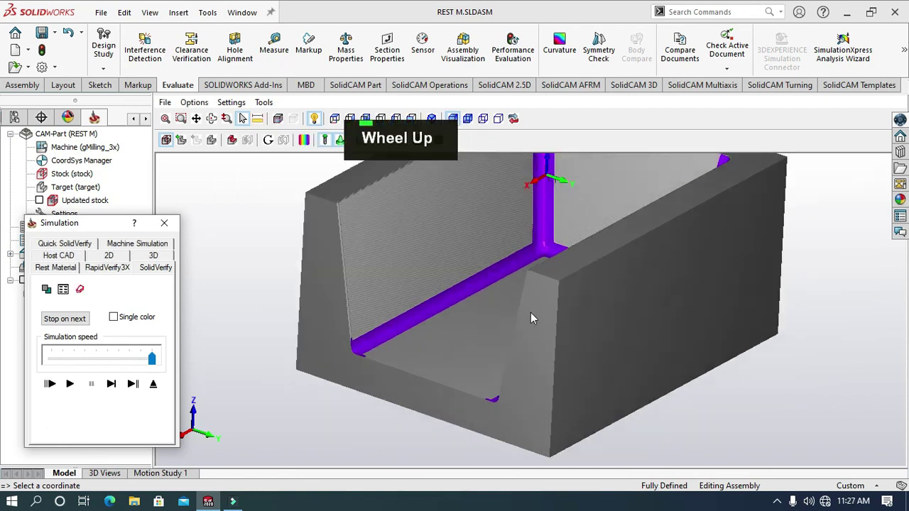
scroll(524, 265, down, 2)
scroll(531, 263, up, 2)
middle_drag(531, 261, 542, 257)
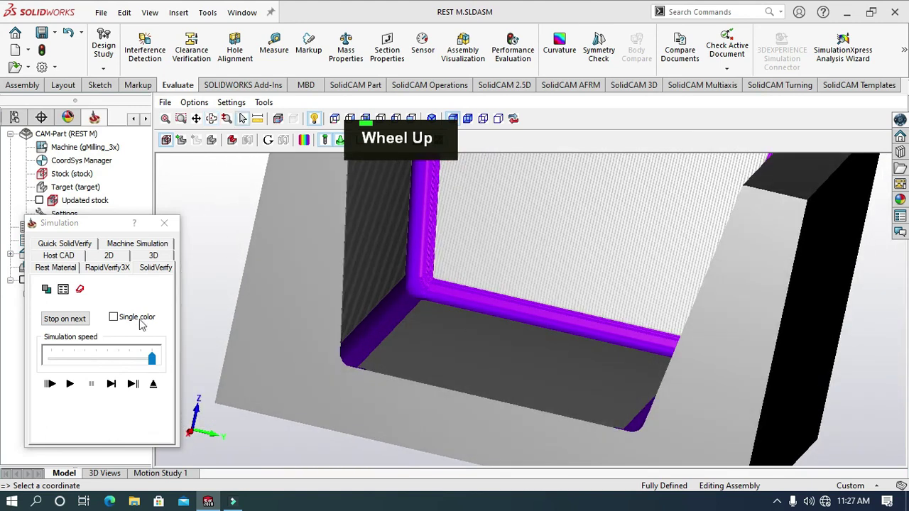
click(152, 384)
- Simulate the Rest operation's toolpath on the model in Host CAD mode
click(341, 426)
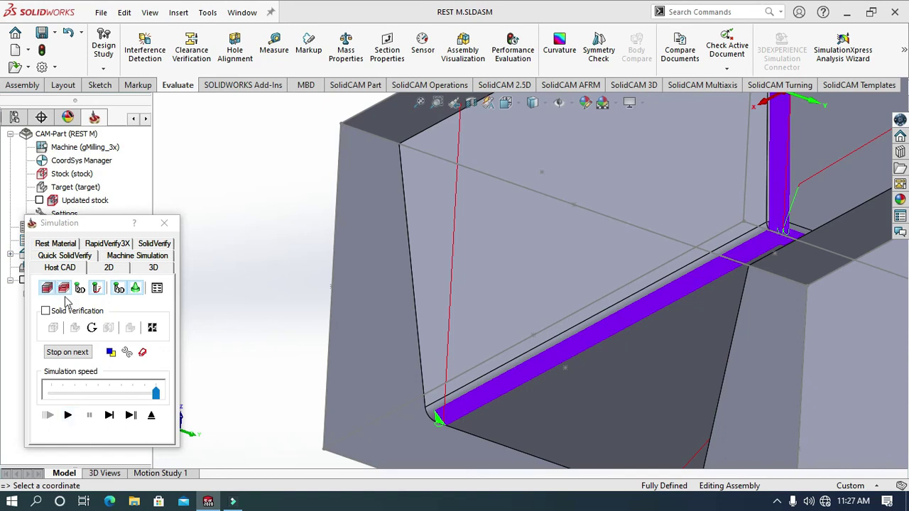
drag(74, 225, 174, 232)
click(71, 347)
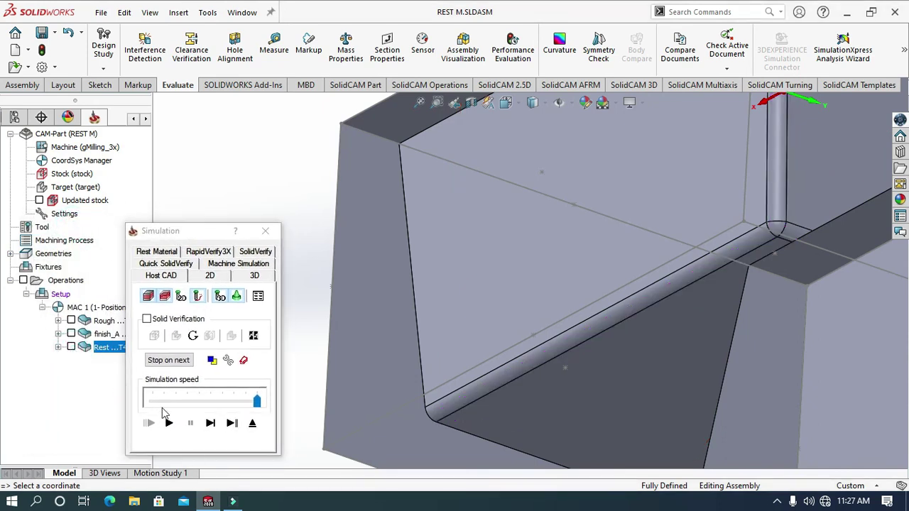
click(169, 423)
scroll(539, 394, up, 5)
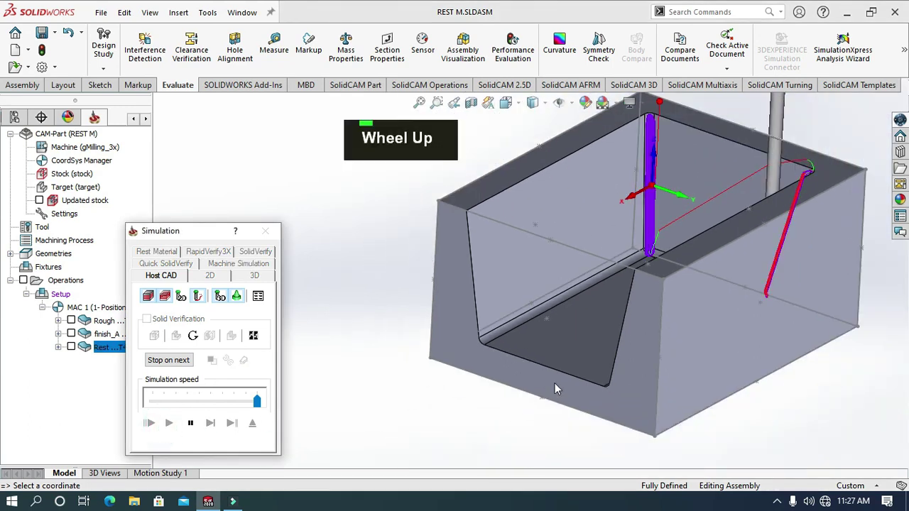
- Examine the rest machining passes along the pocket's corner and floor fillets up close, then exit the simulation
scroll(529, 230, down, 8)
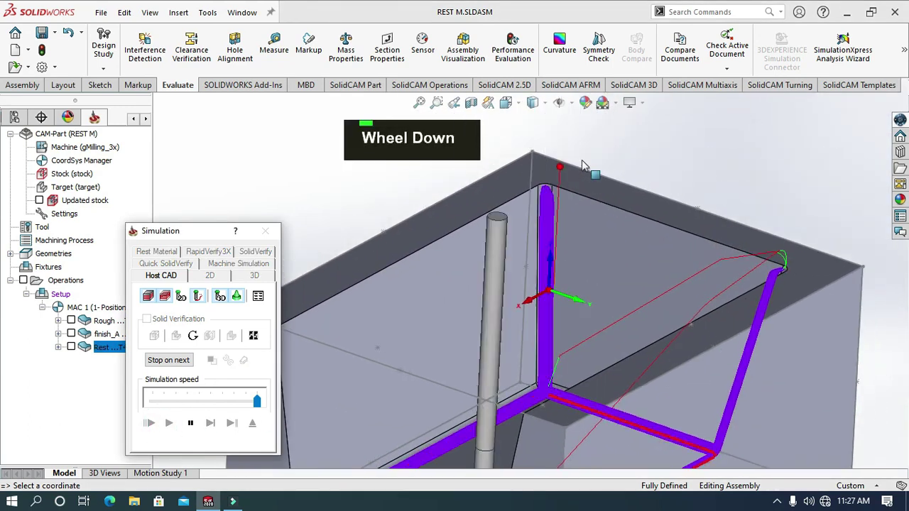
middle_drag(529, 230, 540, 234)
scroll(538, 231, up, 2)
scroll(536, 227, down, 6)
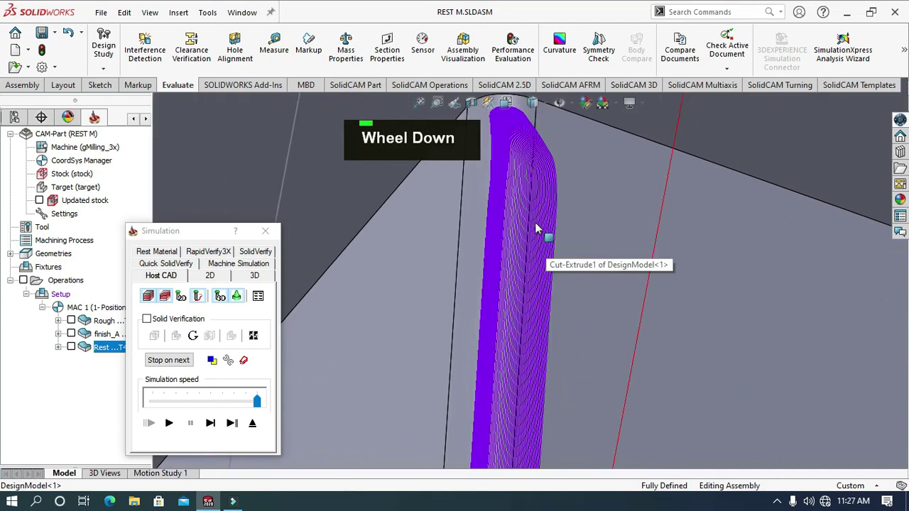
scroll(593, 287, up, 5)
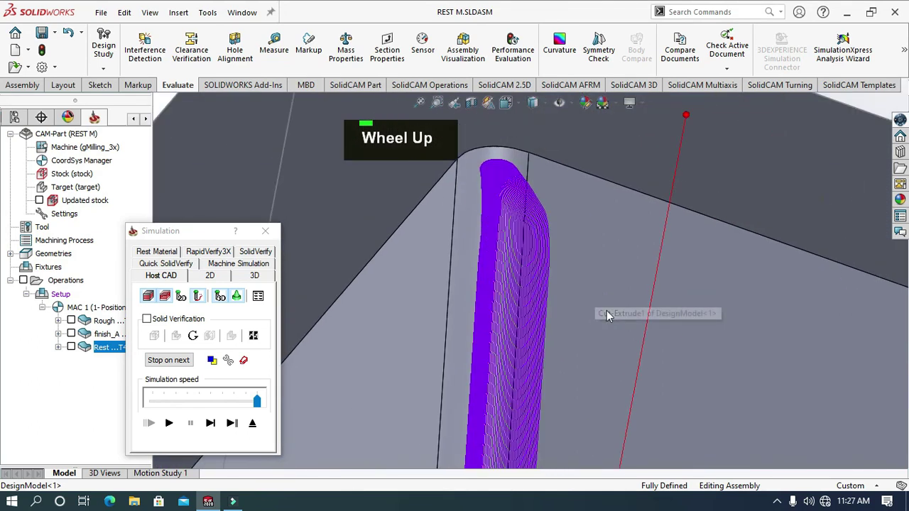
scroll(615, 330, up, 4)
scroll(639, 342, down, 1)
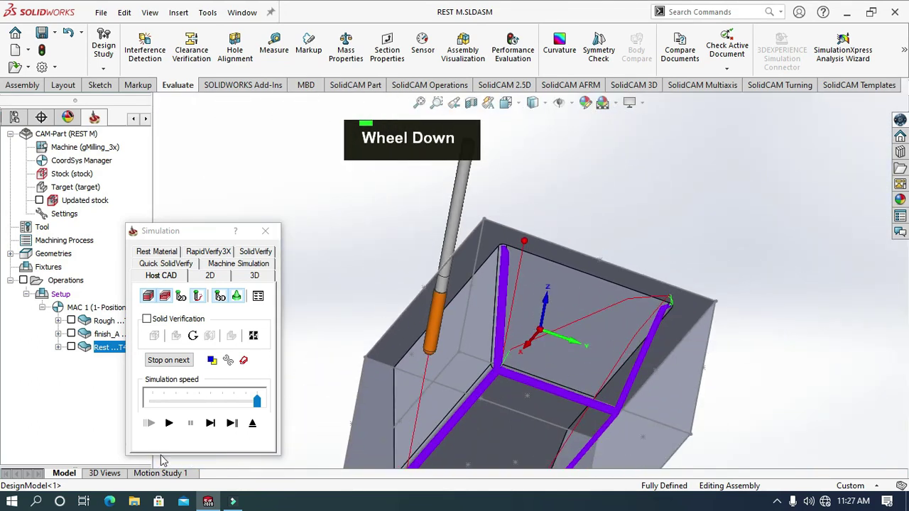
click(253, 425)
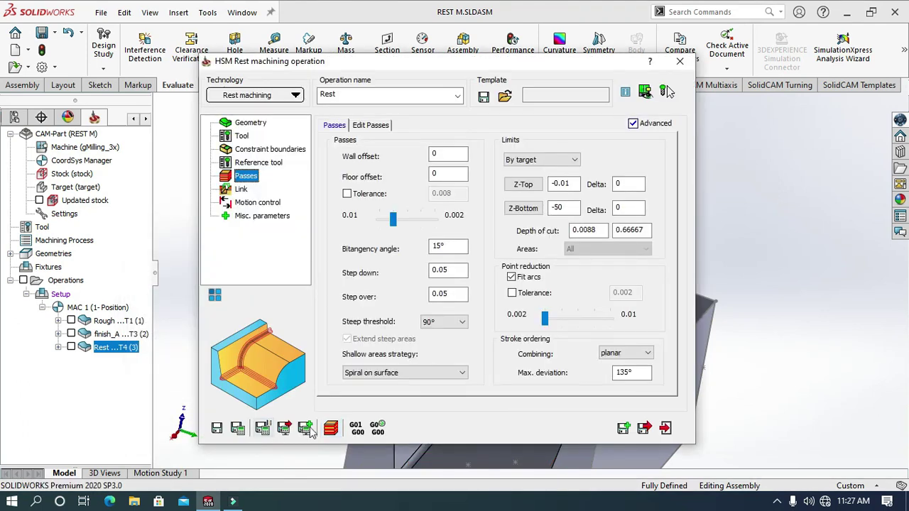
- Generate the G-code for the Rest operation, look over the NC program and close it
click(360, 431)
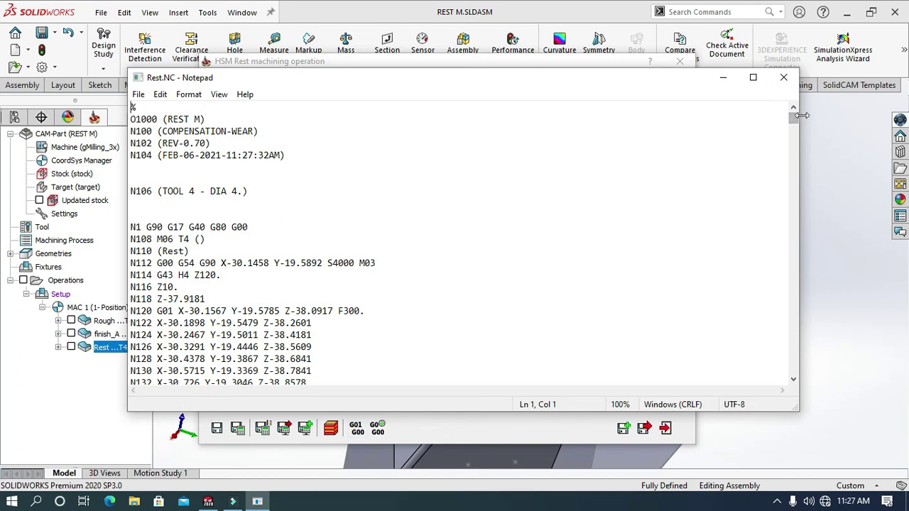
mouse_move(794, 120)
mouse_down()
mouse_move(793, 375)
mouse_move(793, 117)
mouse_up()
click(784, 78)
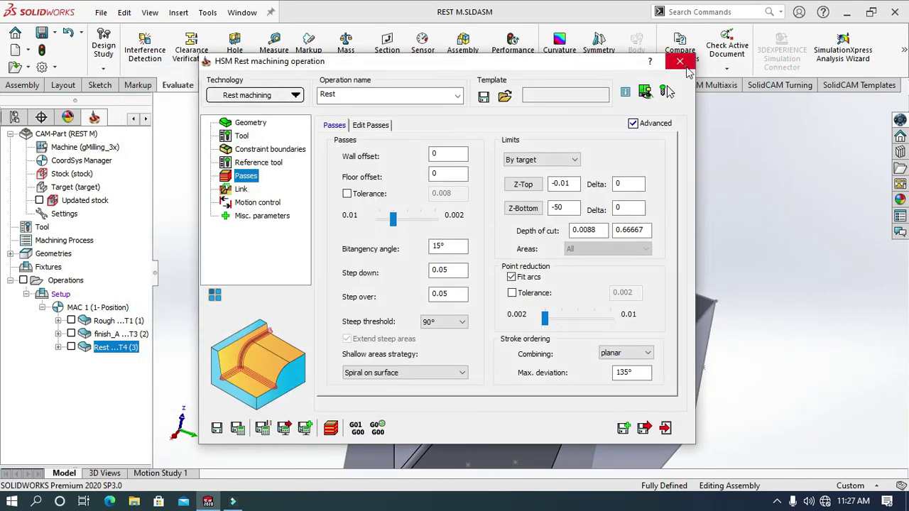